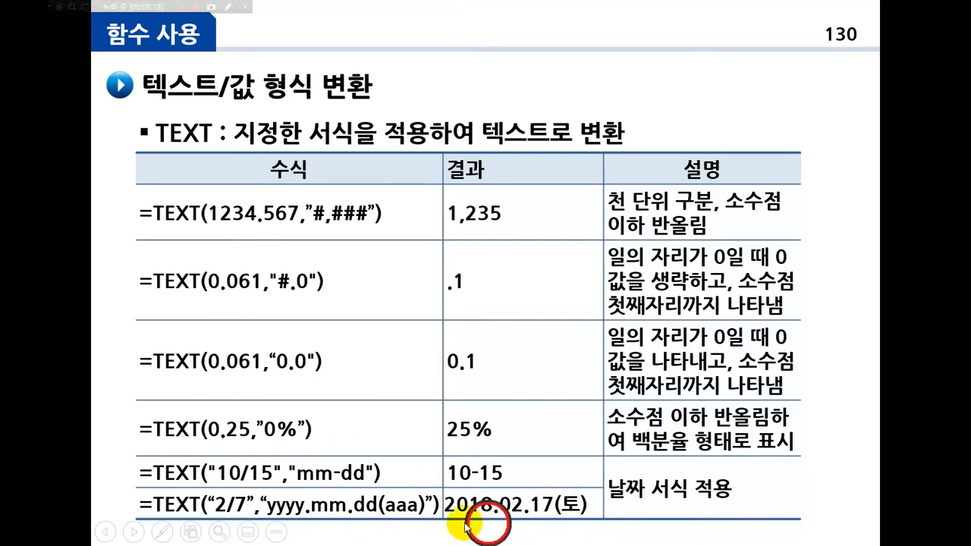
- Page through the function slides from 130 to the chart overview on slide 141 and end the slide show
{"action": "left_click", "coordinate": [622, 497]}
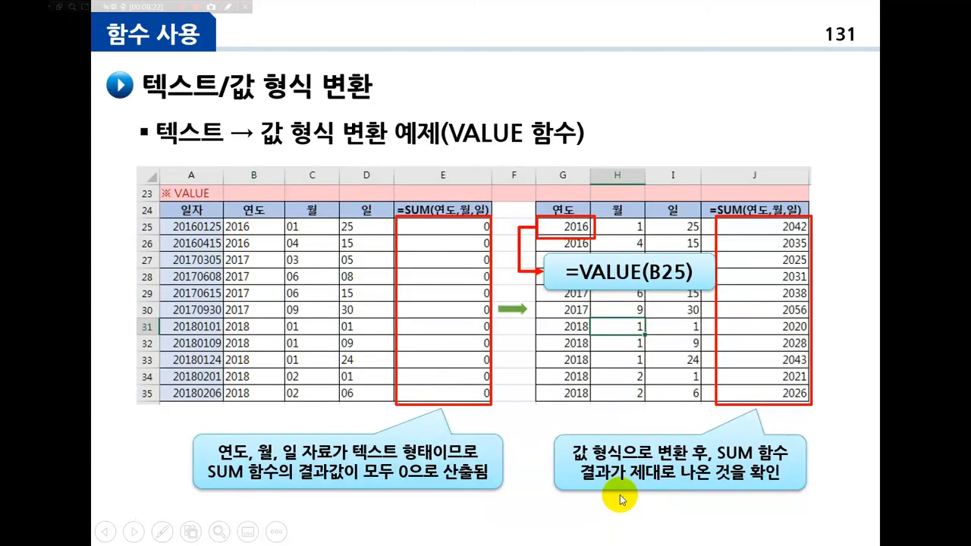
{"action": "key", "text": "Right"}
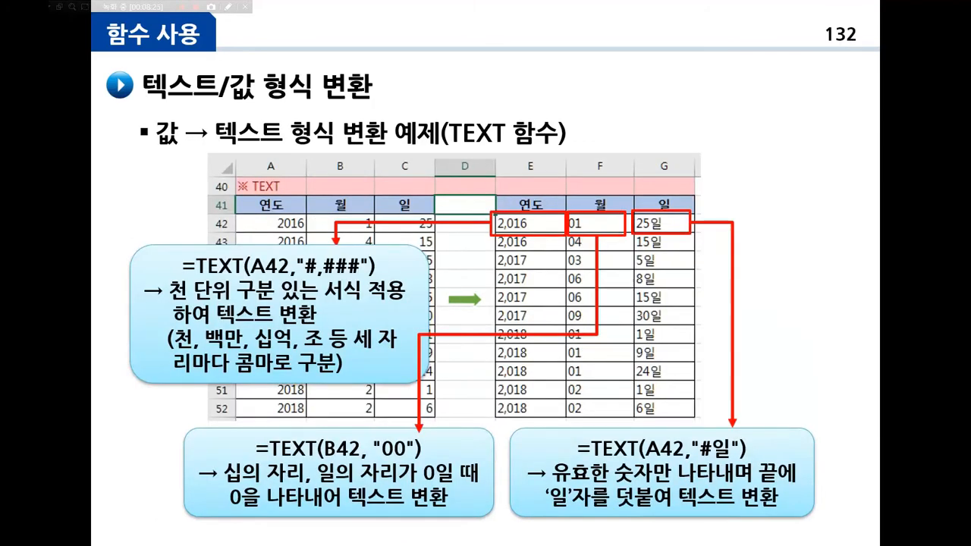
{"action": "key", "text": "Right"}
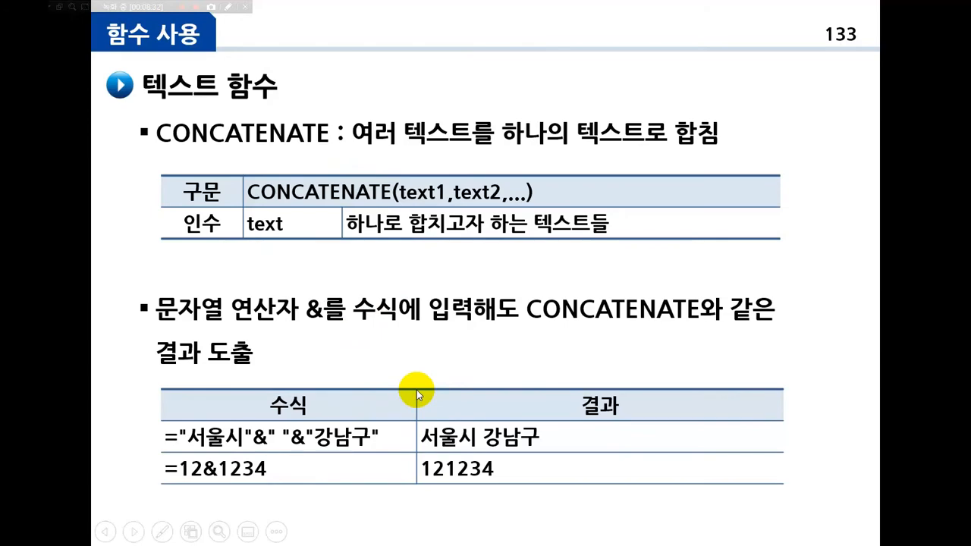
{"action": "key", "text": "Right"}
{"action": "key", "text": "Right"}
{"action": "key", "text": "Right"}
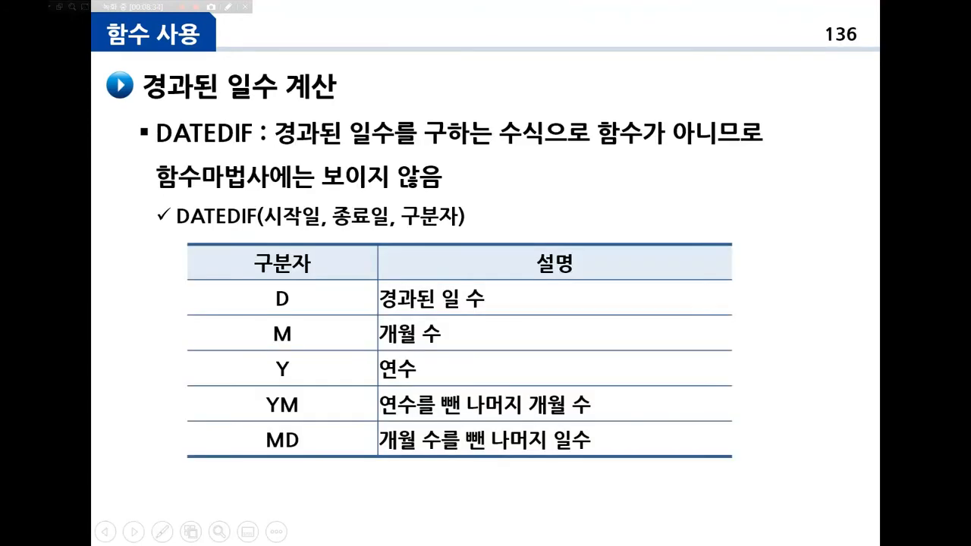
{"action": "key", "text": "Right"}
{"action": "key", "text": "Right"}
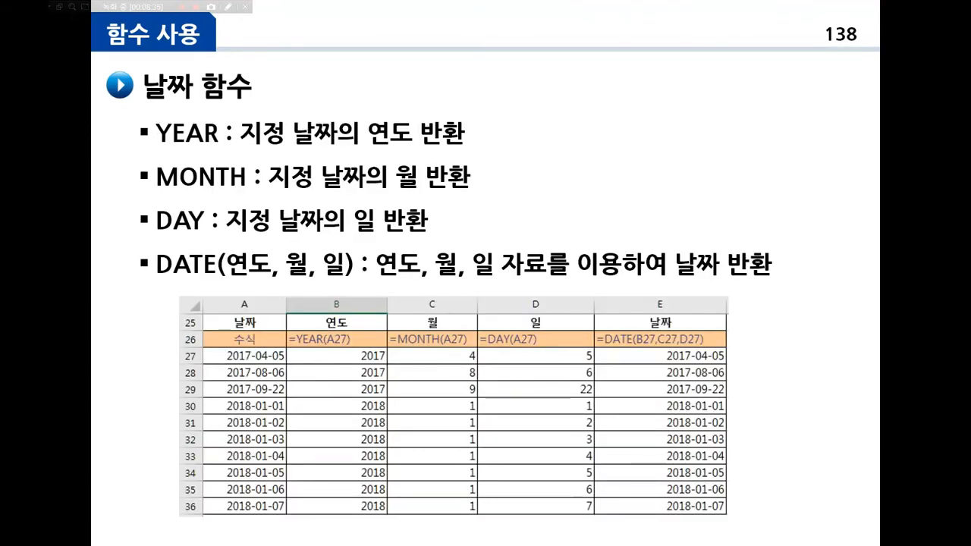
{"action": "key", "text": "Right"}
{"action": "key", "text": "Right"}
{"action": "key", "text": "Right"}
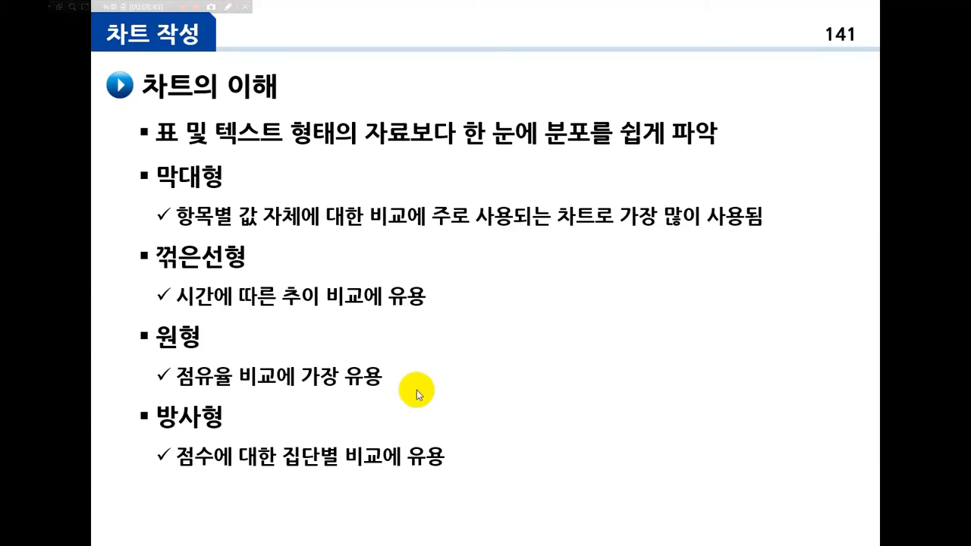
{"action": "key", "text": "Escape"}
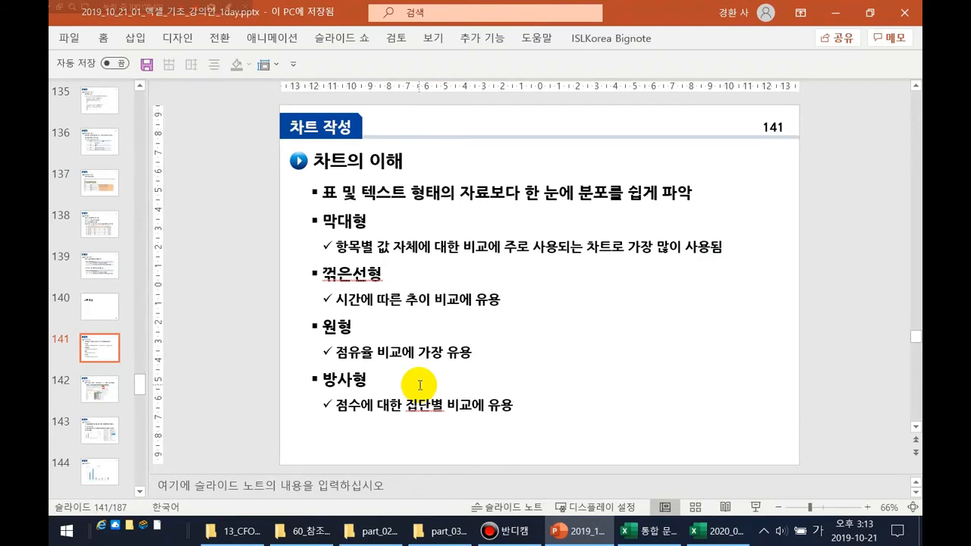
- Search the presentation for "빈도" and look through the frequency analysis practice slides and the slides around them
{"action": "key", "text": "ctrl+f"}
{"action": "type", "text": "빈도"}
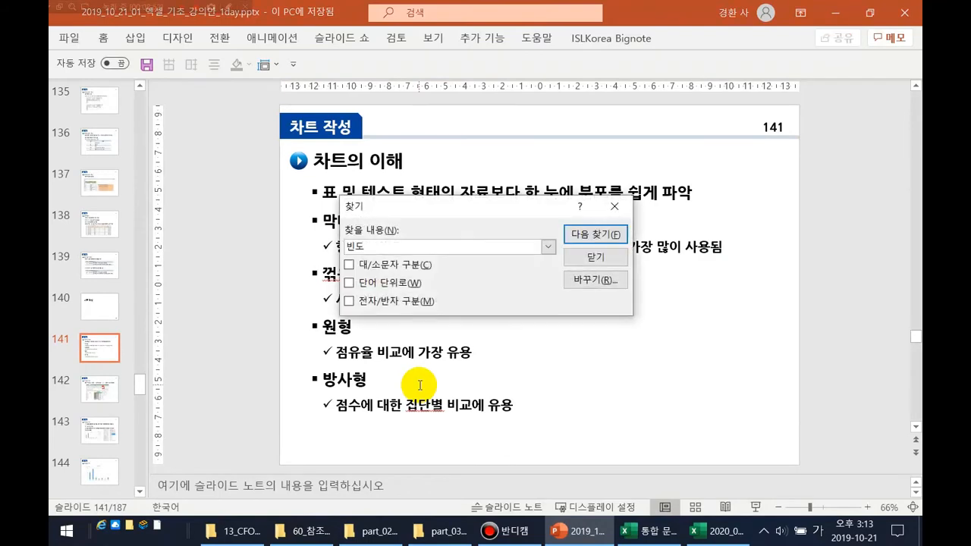
{"action": "key", "text": "Return"}
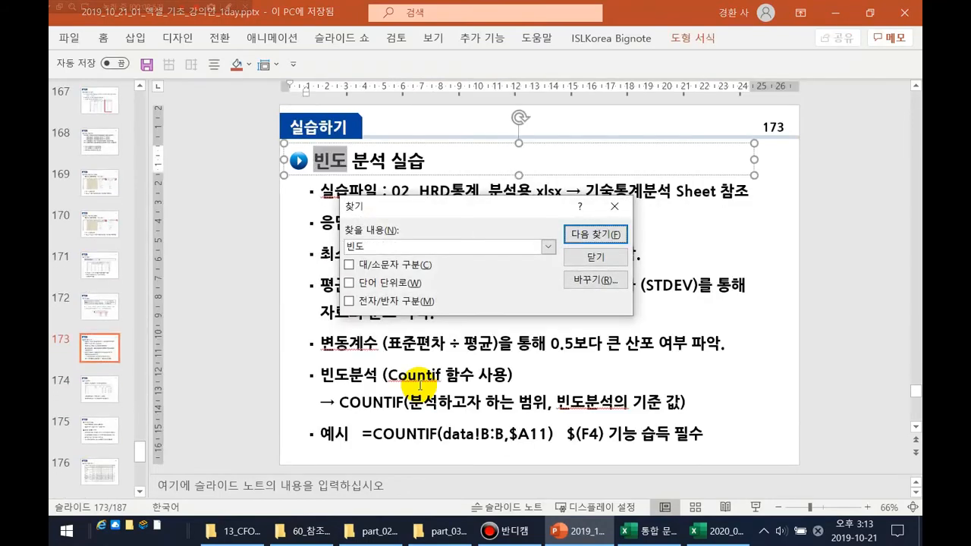
{"action": "key", "text": "Escape"}
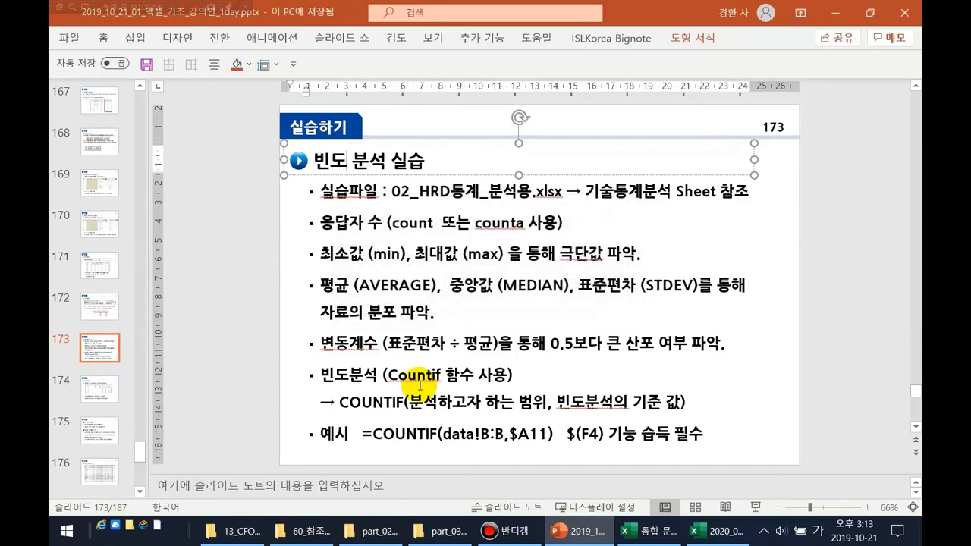
{"action": "scroll", "coordinate": [420, 385], "scroll_direction": "down", "scroll_amount": 4}
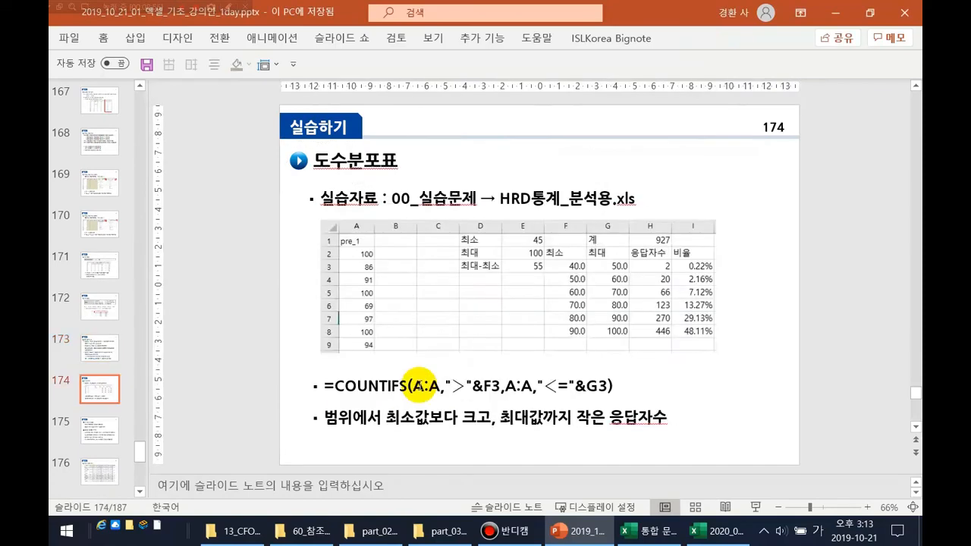
{"action": "scroll", "coordinate": [419, 385], "scroll_direction": "down", "scroll_amount": 3}
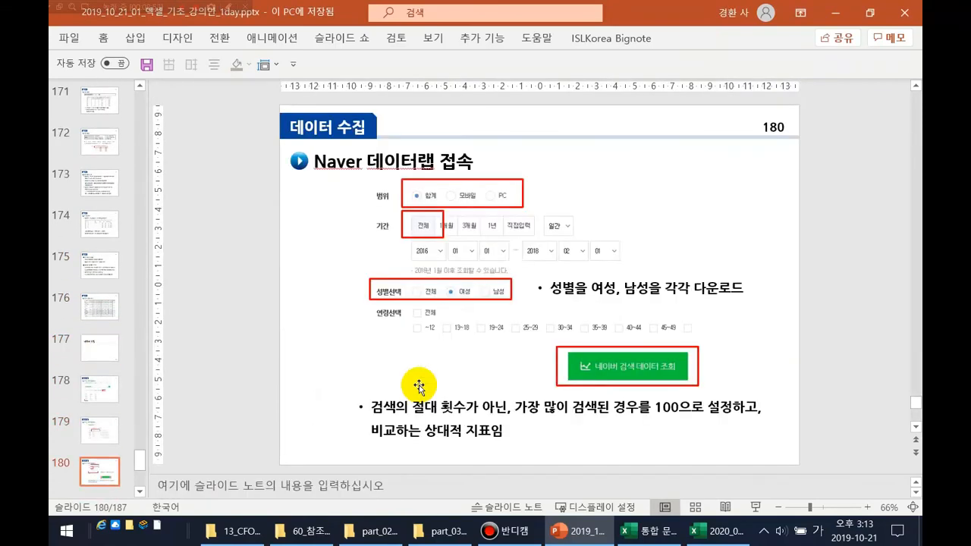
{"action": "scroll", "coordinate": [419, 386], "scroll_direction": "up", "scroll_amount": 5}
{"action": "scroll", "coordinate": [420, 386], "scroll_direction": "up", "scroll_amount": 6}
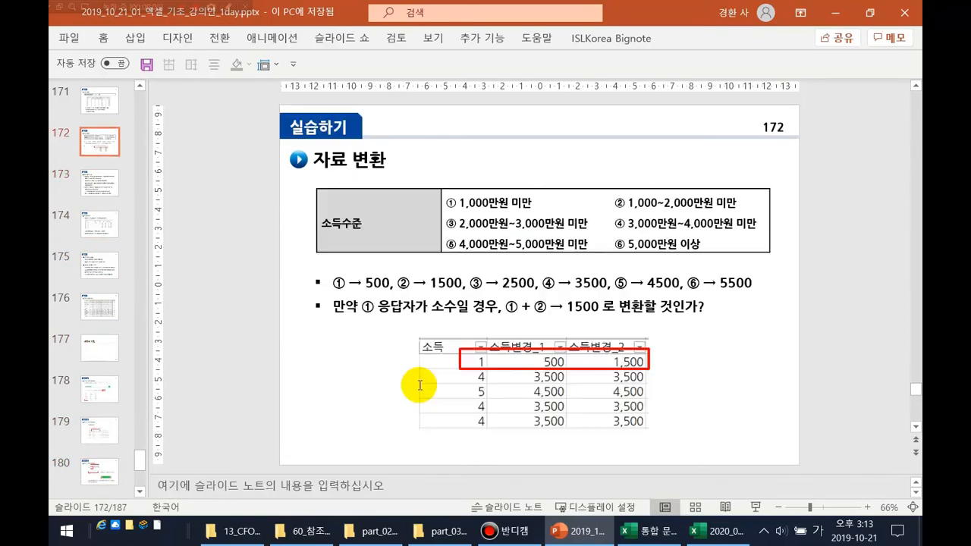
{"action": "scroll", "coordinate": [420, 385], "scroll_direction": "up", "scroll_amount": 9}
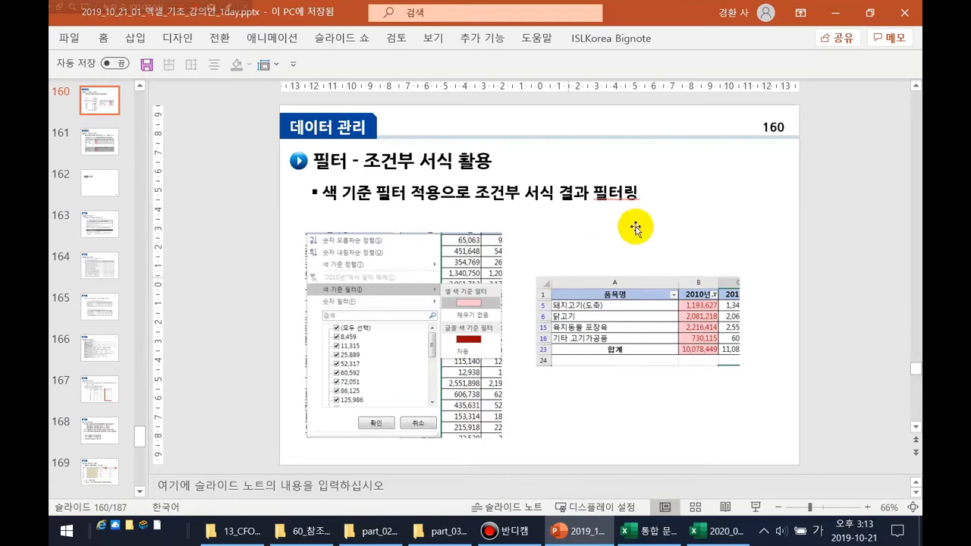
- Switch to File Explorer and open 2020_04_001_HRD통계_분석용.xlsx from 01_01_엑셀강의\part_04_피벗 in a maximized Excel window
{"action": "left_click", "coordinate": [835, 15]}
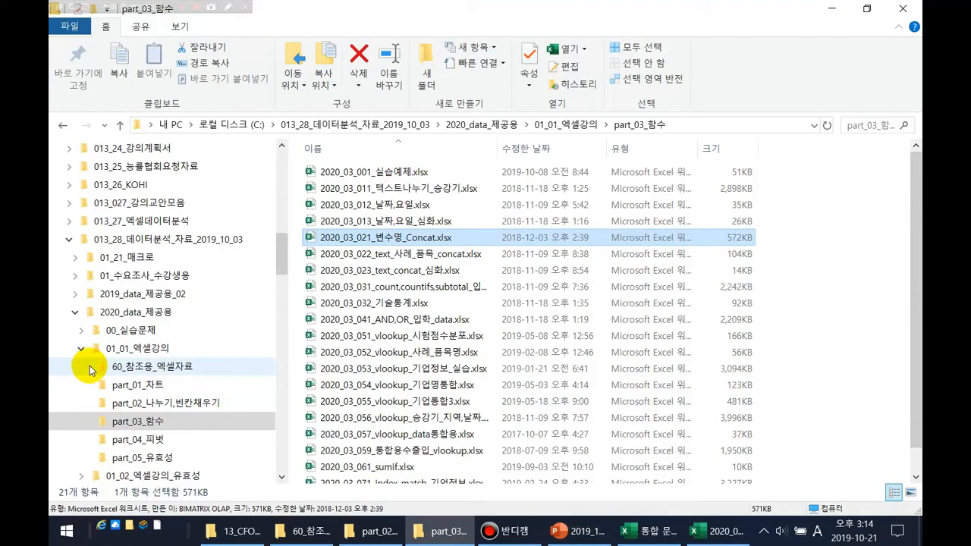
{"action": "left_click", "coordinate": [151, 316]}
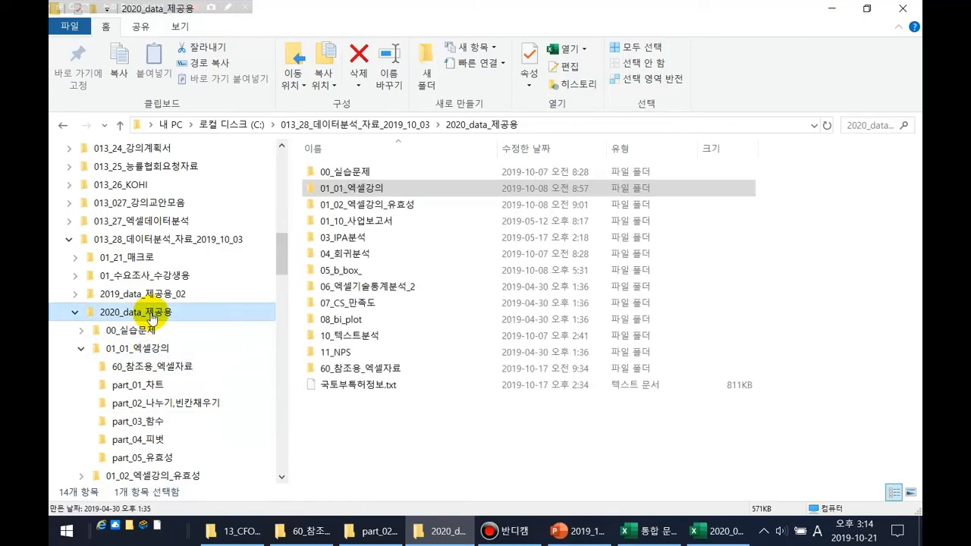
{"action": "left_click", "coordinate": [152, 353]}
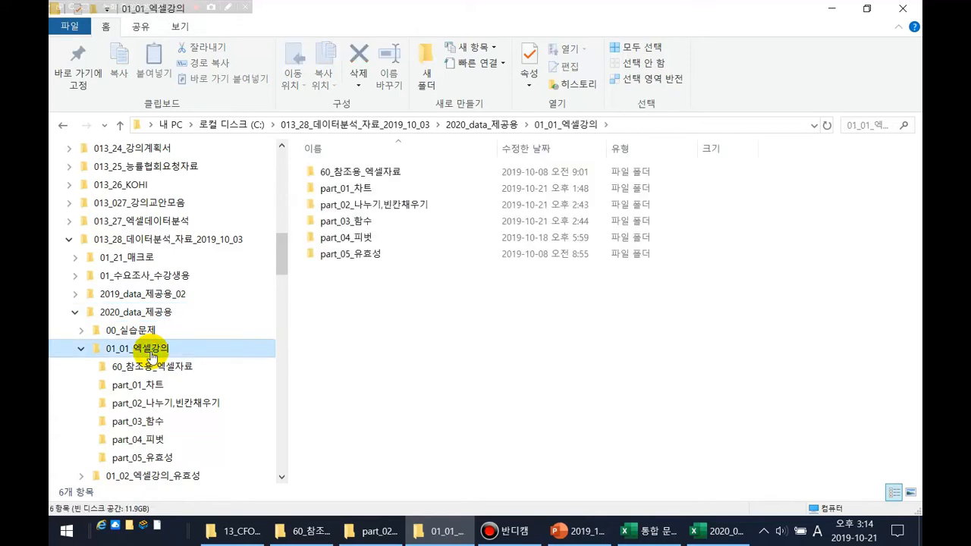
{"action": "left_click", "coordinate": [158, 445]}
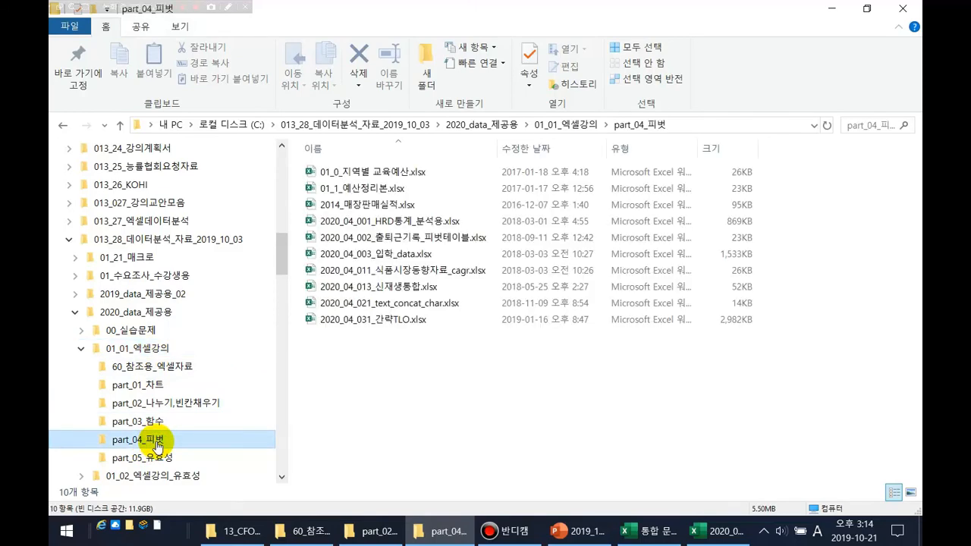
{"action": "left_click", "coordinate": [408, 227]}
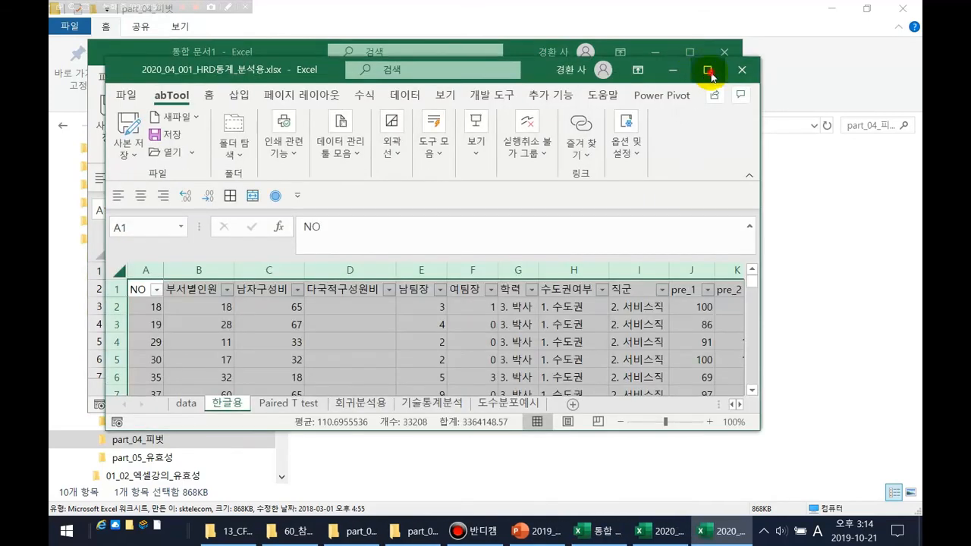
{"action": "left_click", "coordinate": [707, 70]}
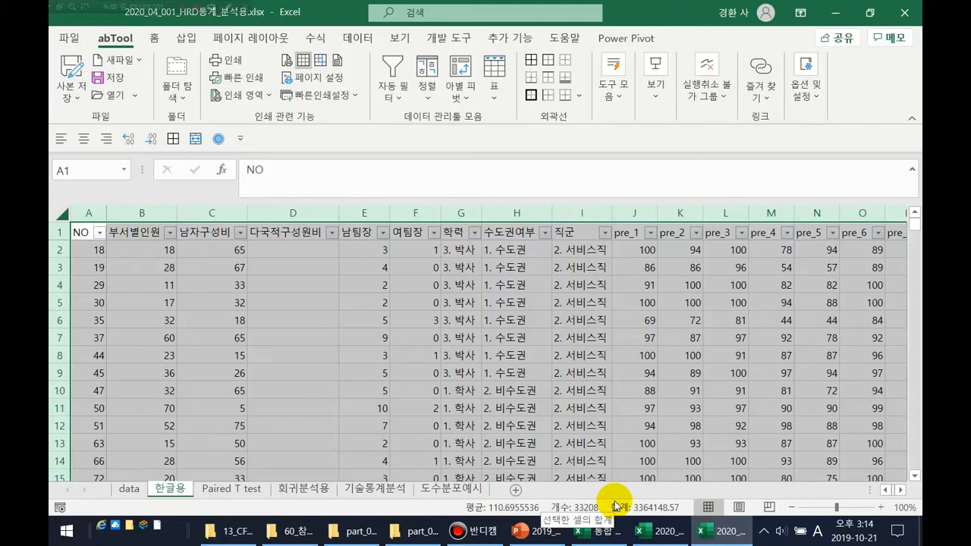
- Compare the coded values on the data sheet with the labelled values on the 한글용 sheet
{"action": "left_click_drag", "start_coordinate": [184, 490], "coordinate": [132, 486]}
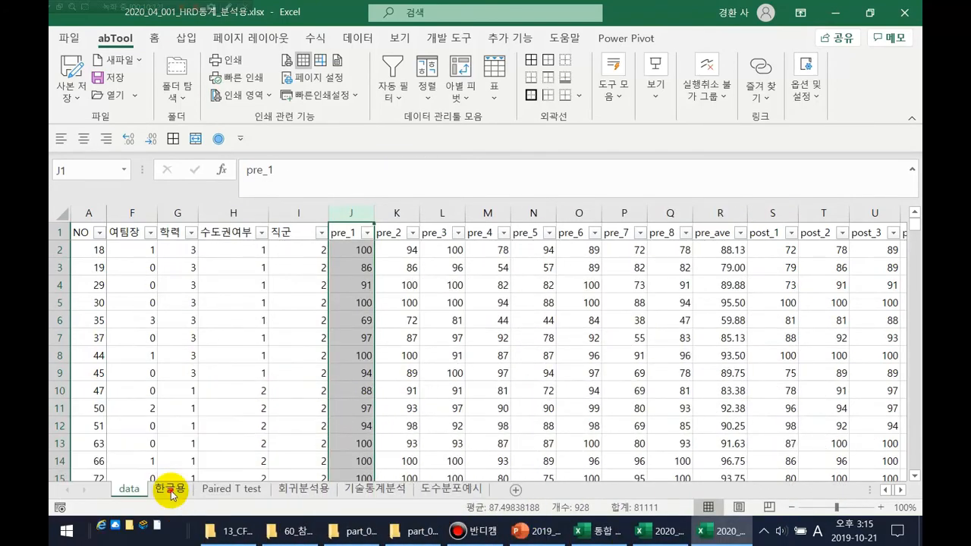
{"action": "left_click", "coordinate": [171, 490]}
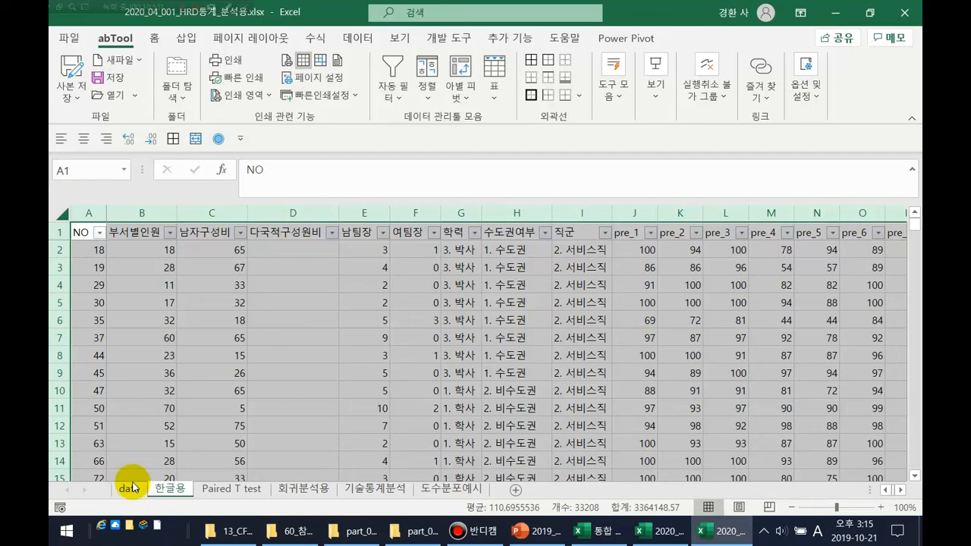
{"action": "left_click", "coordinate": [132, 486]}
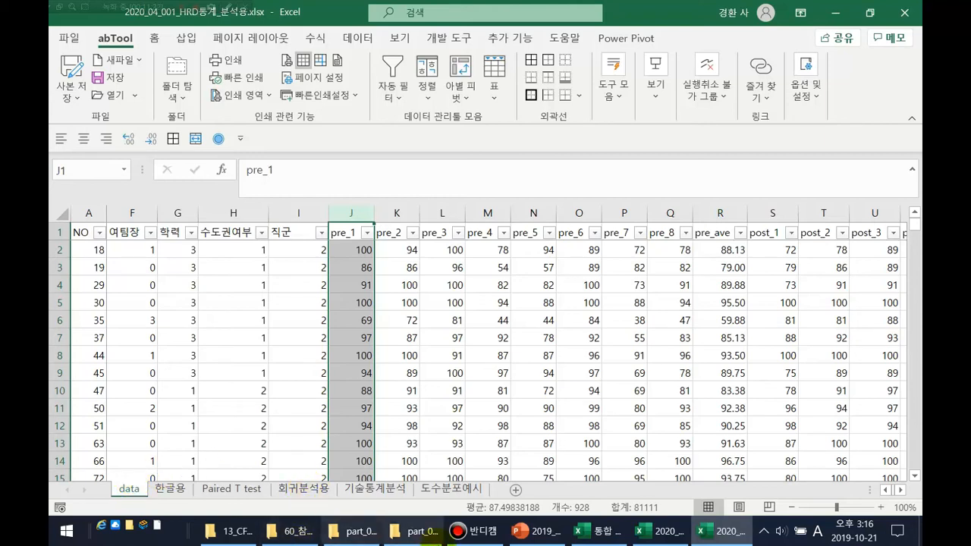
- Examine the first columns of the data sheet, from NO and 부서별인원 onward
{"action": "left_click", "coordinate": [190, 407]}
{"action": "key", "text": "Left"}
{"action": "key", "text": "Left"}
{"action": "key", "text": "Left"}
{"action": "key", "text": "Left"}
{"action": "key", "text": "Left"}
{"action": "key", "text": "Left"}
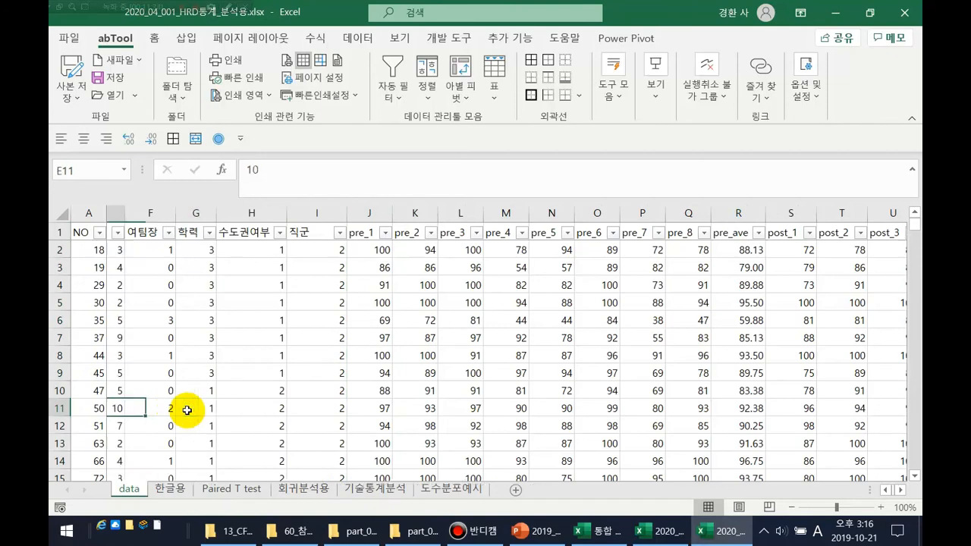
{"action": "key", "text": "Right"}
{"action": "key", "text": "Right"}
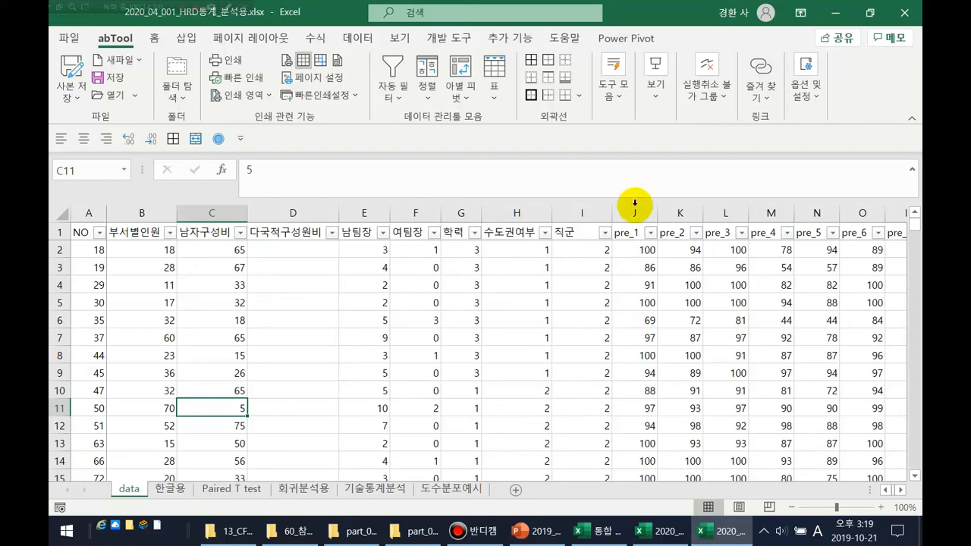
- Add a new sheet after the data sheet and copy the data sheet's header row into its first row
{"action": "left_click", "coordinate": [517, 491]}
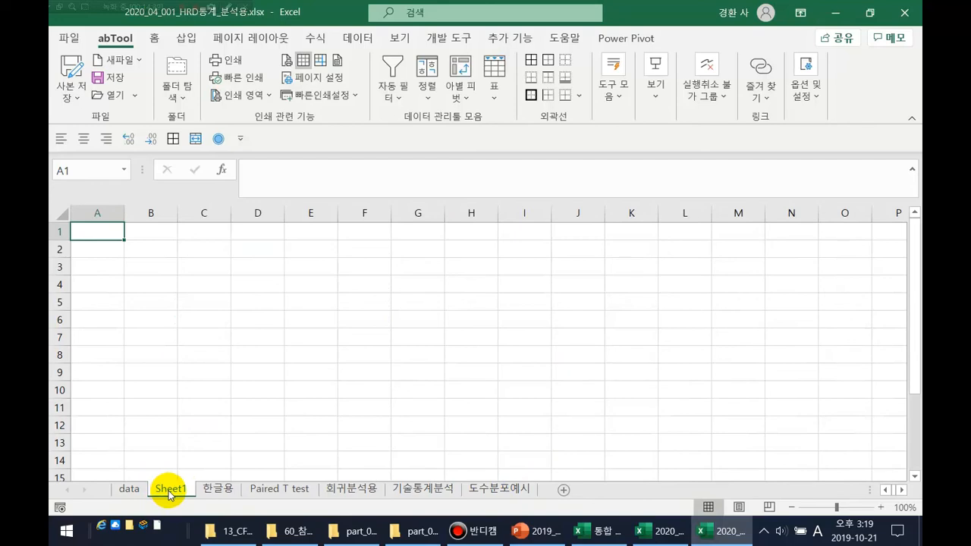
{"action": "left_click", "coordinate": [130, 491]}
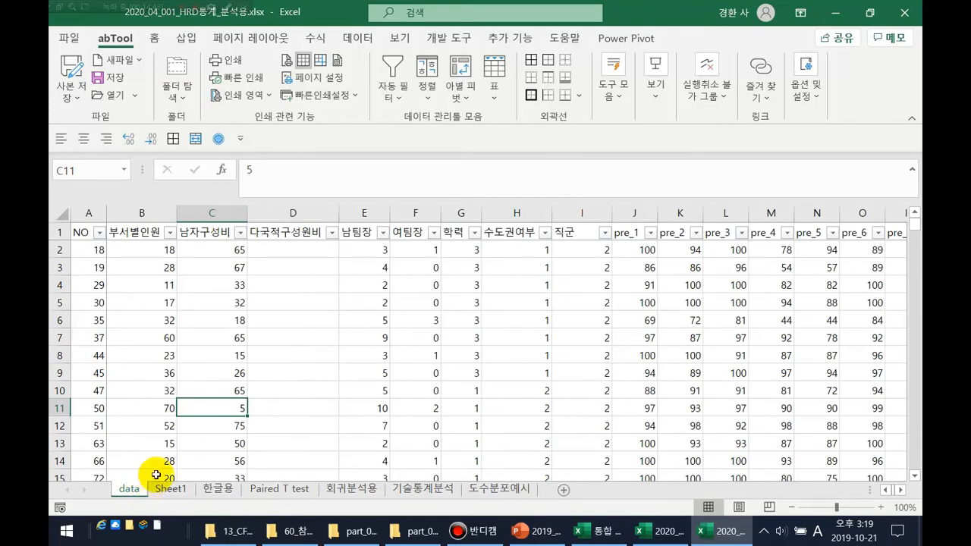
{"action": "left_click", "coordinate": [75, 232]}
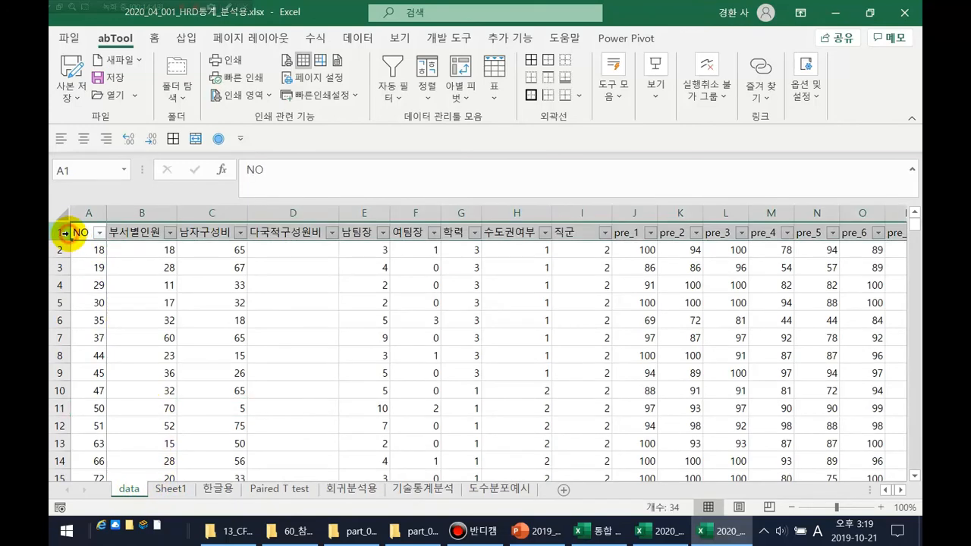
{"action": "left_click", "coordinate": [351, 460]}
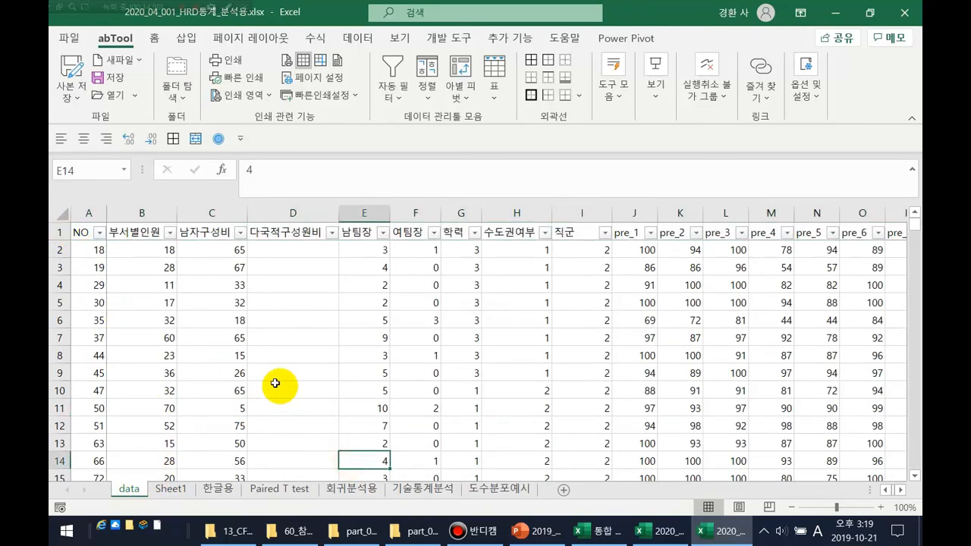
{"action": "left_click", "coordinate": [54, 233]}
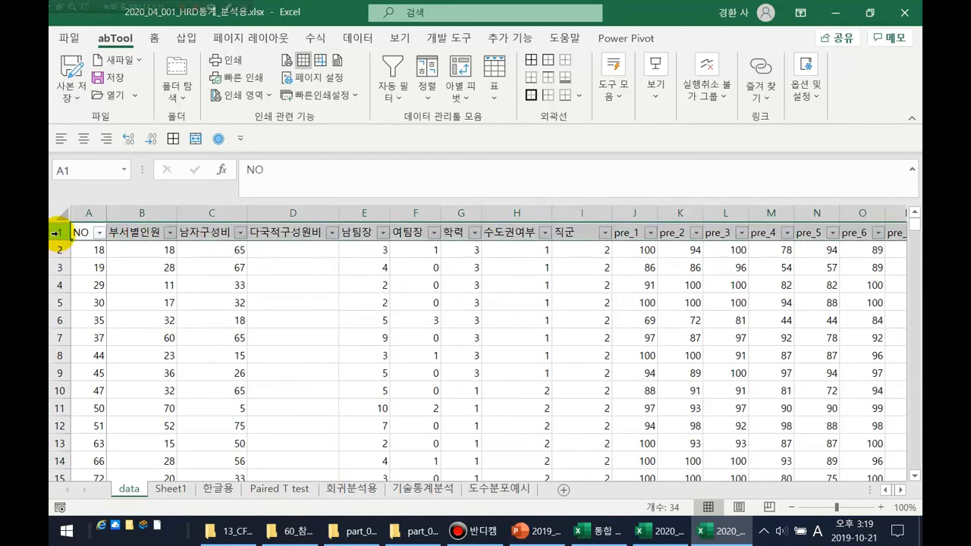
{"action": "key", "text": "ctrl+c"}
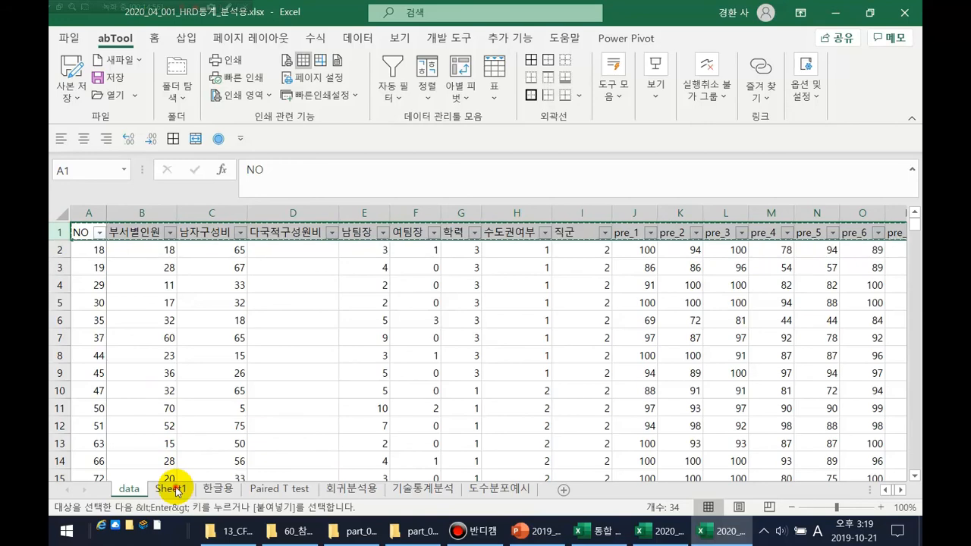
{"action": "left_click", "coordinate": [171, 489]}
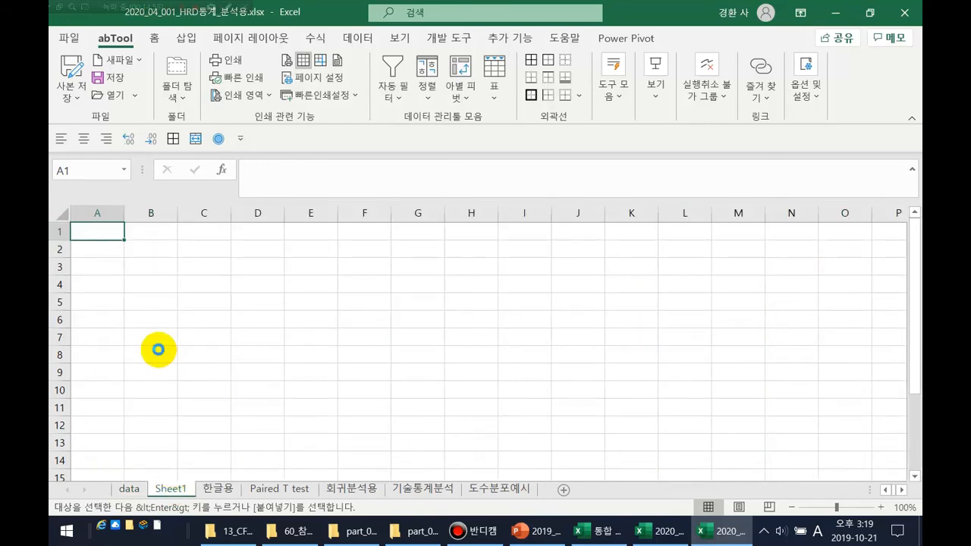
{"action": "key", "text": "ctrl+v"}
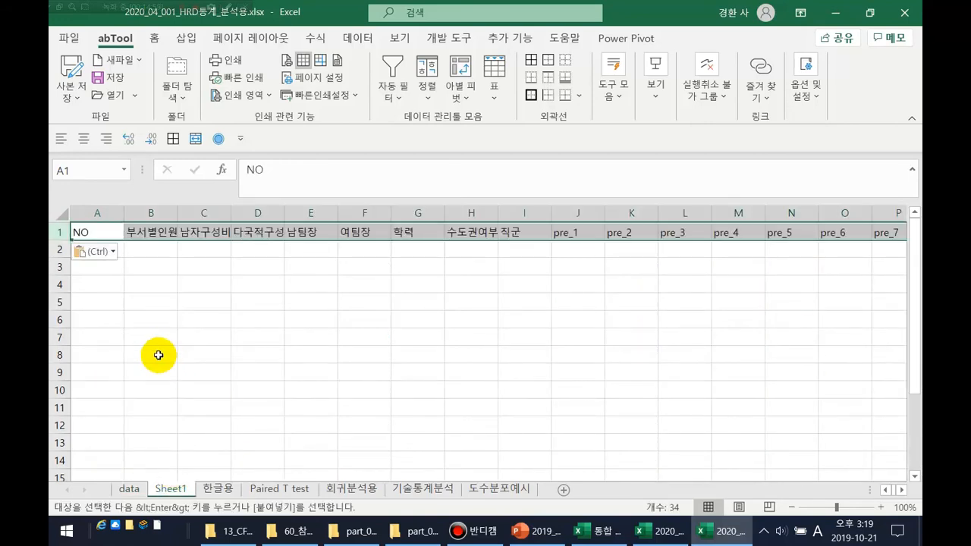
- Rename the new sheet holding the copied header row as 기초통계
{"action": "double_click", "coordinate": [171, 489]}
{"action": "key", "text": "BackSpace"}
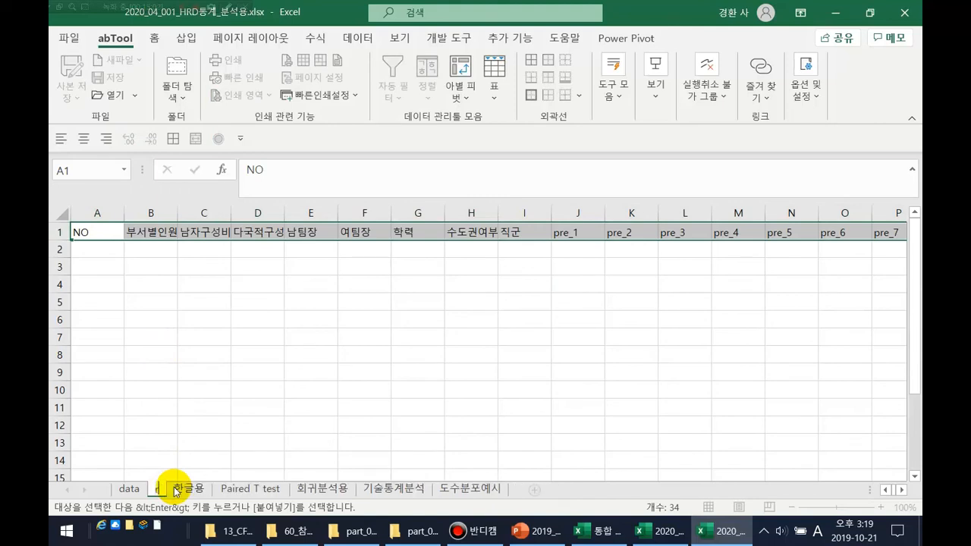
{"action": "key", "text": "Hangul"}
{"action": "type", "text": "기초통계"}
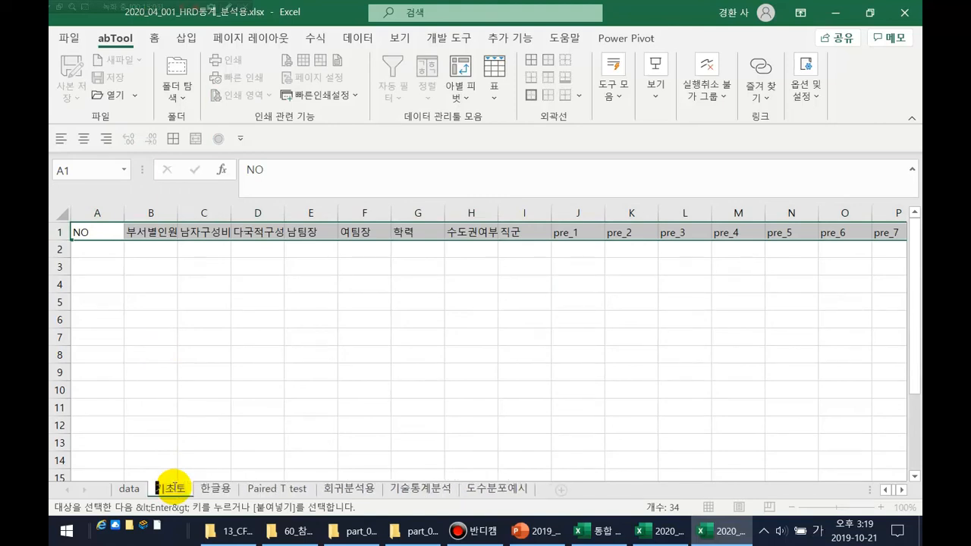
{"action": "key", "text": "Return"}
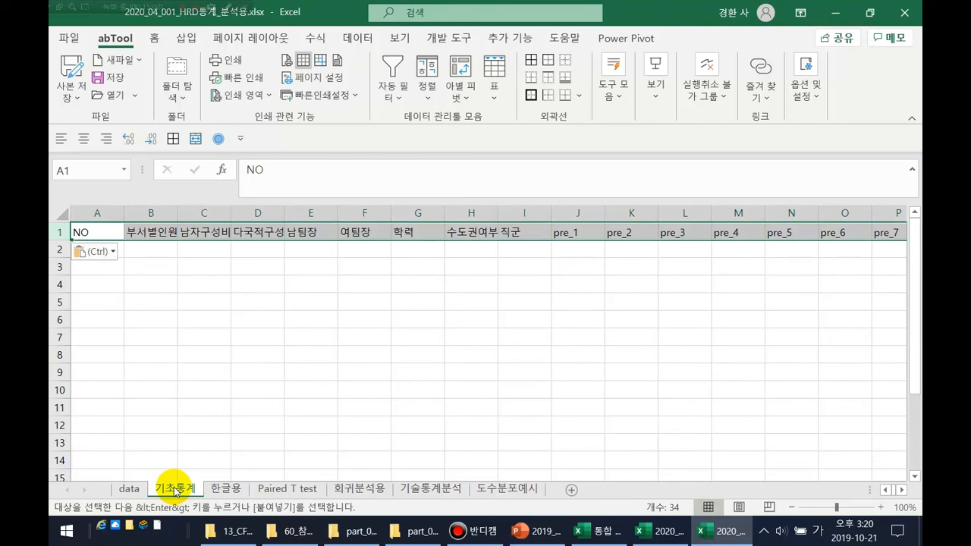
- Freeze the header row and the NO column of the 기초통계 sheet, using B2 as the split cell
{"action": "left_click", "coordinate": [159, 249]}
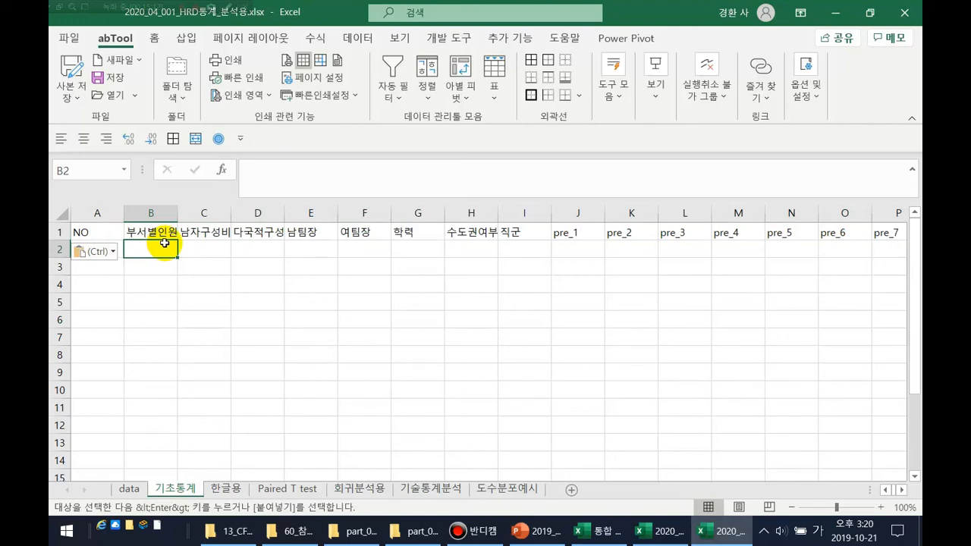
{"action": "left_click", "coordinate": [161, 244]}
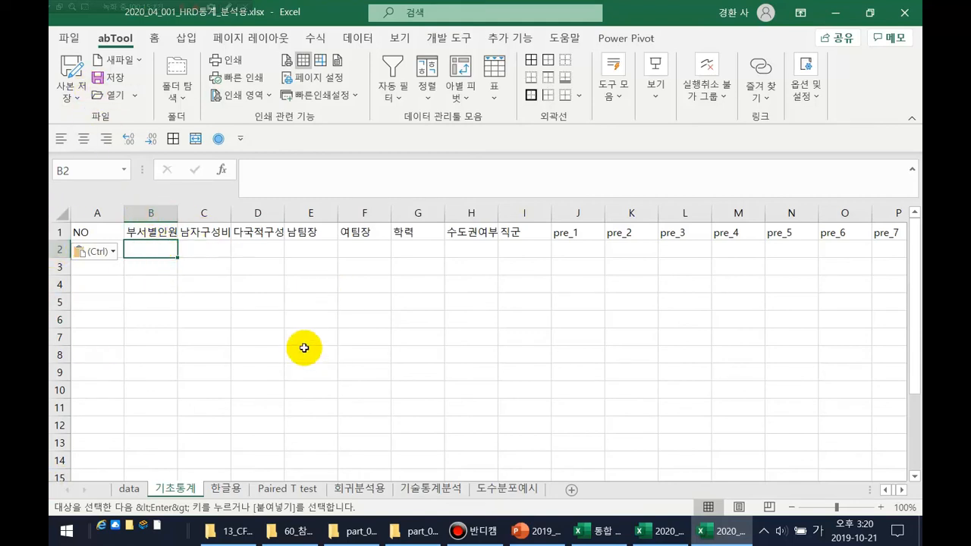
{"action": "left_click", "coordinate": [306, 371]}
{"action": "scroll", "coordinate": [205, 250], "scroll_direction": "down", "scroll_amount": 1}
{"action": "scroll", "coordinate": [174, 192], "scroll_direction": "up", "scroll_amount": 1}
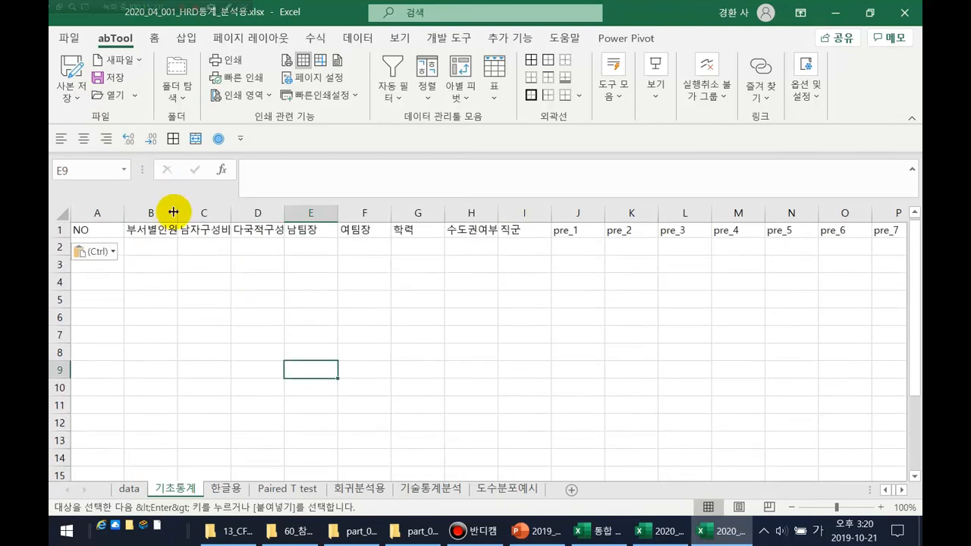
{"action": "left_click", "coordinate": [167, 248]}
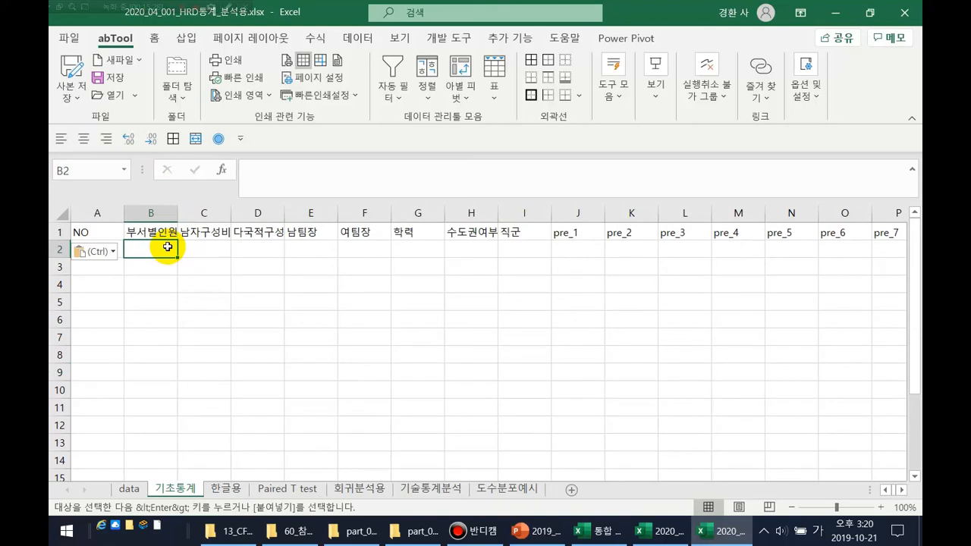
{"action": "key", "text": "alt+w"}
{"action": "key", "text": "f"}
{"action": "key", "text": "f"}
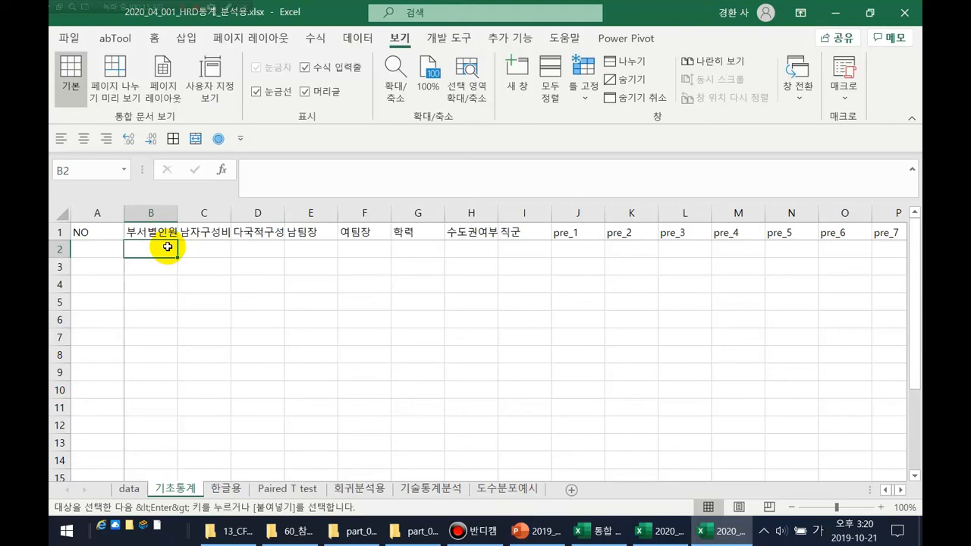
- Enter the row labels 응답자수, 최소 and 최대 in cells A2 to A4
{"action": "key", "text": "Left"}
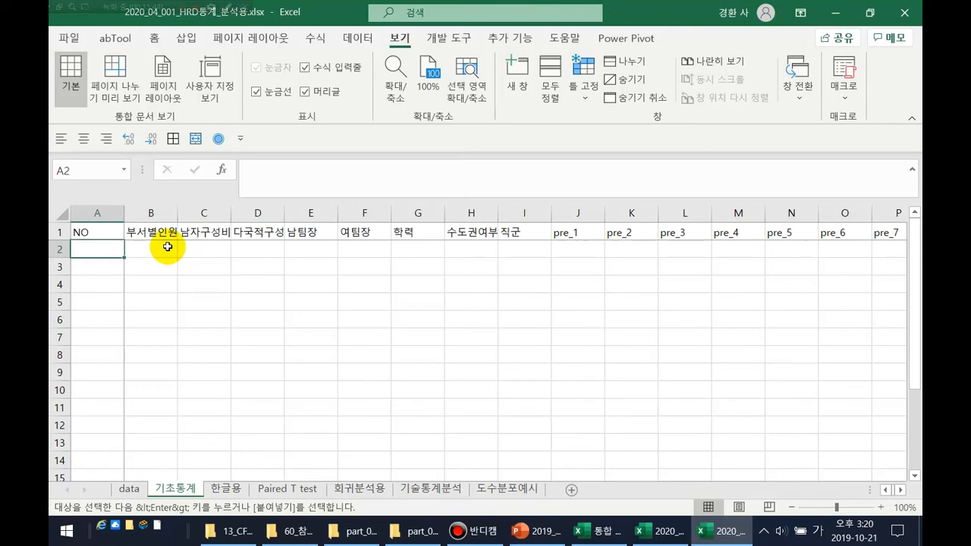
{"action": "type", "text": "ㅇㅡㅇ답자ㅜ"}
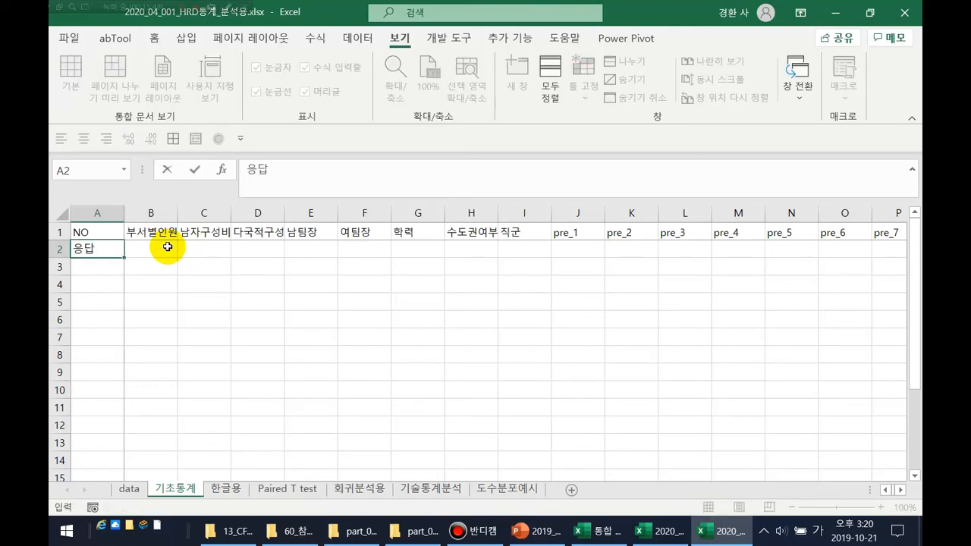
{"action": "key", "text": "BackSpace"}
{"action": "key", "text": "BackSpace"}
{"action": "type", "text": "잣ㅜ"}
{"action": "key", "text": "Return"}
{"action": "type", "text": "ㅊㅚㅅㅗ"}
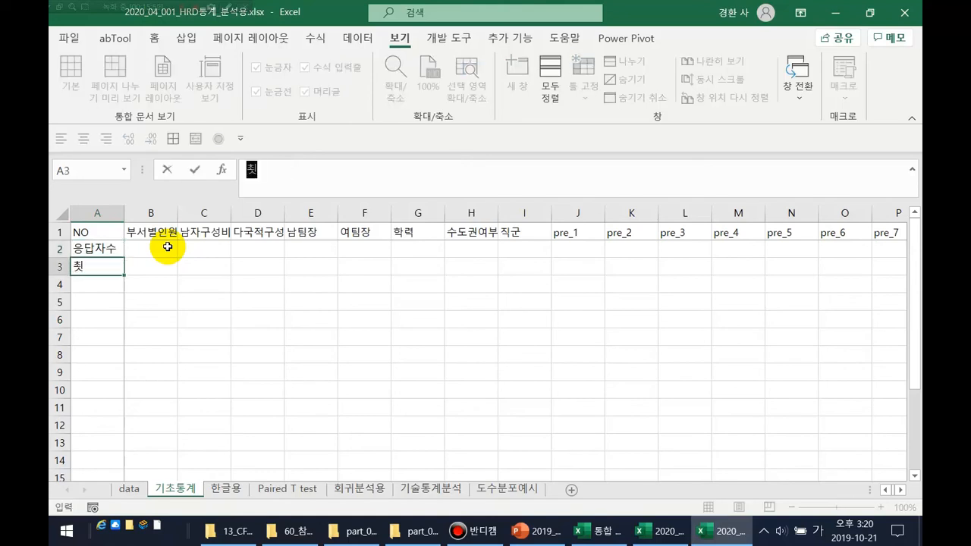
{"action": "key", "text": "Return"}
{"action": "type", "text": "ㅊㅚㄷㅐ"}
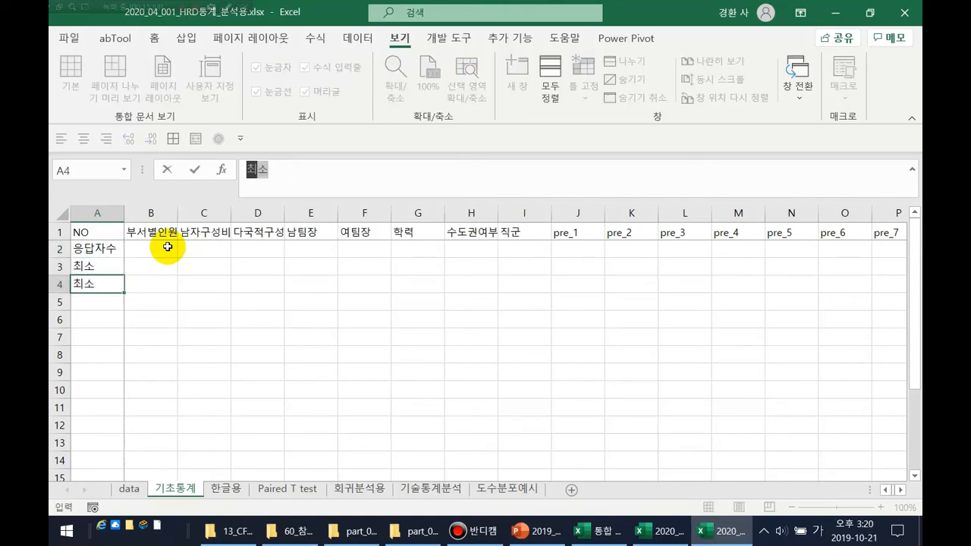
{"action": "key", "text": "Return"}
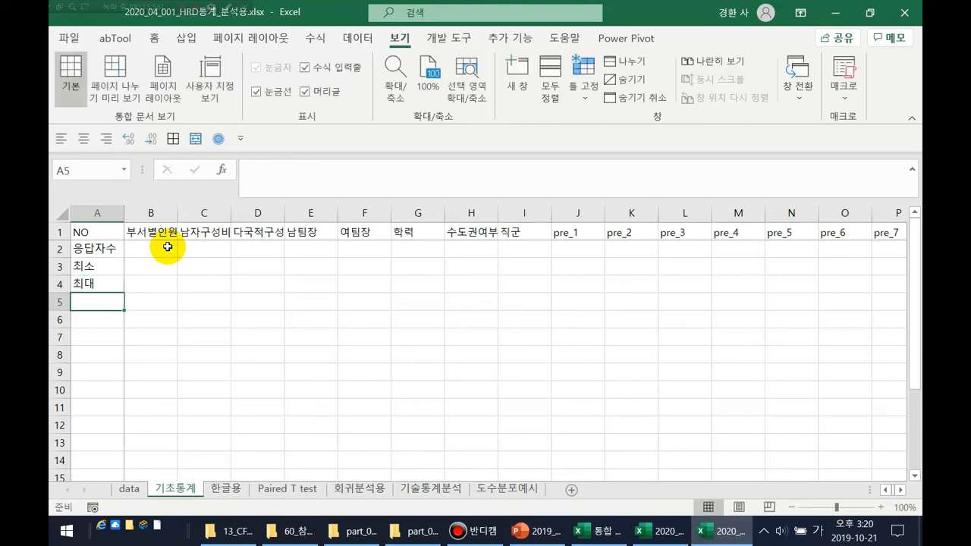
- Add the row labels 평균, 표준편차 and 변동계수 in cells A5 to A7
{"action": "type", "text": "ㅍㅕㅇㄱㅠㄴ"}
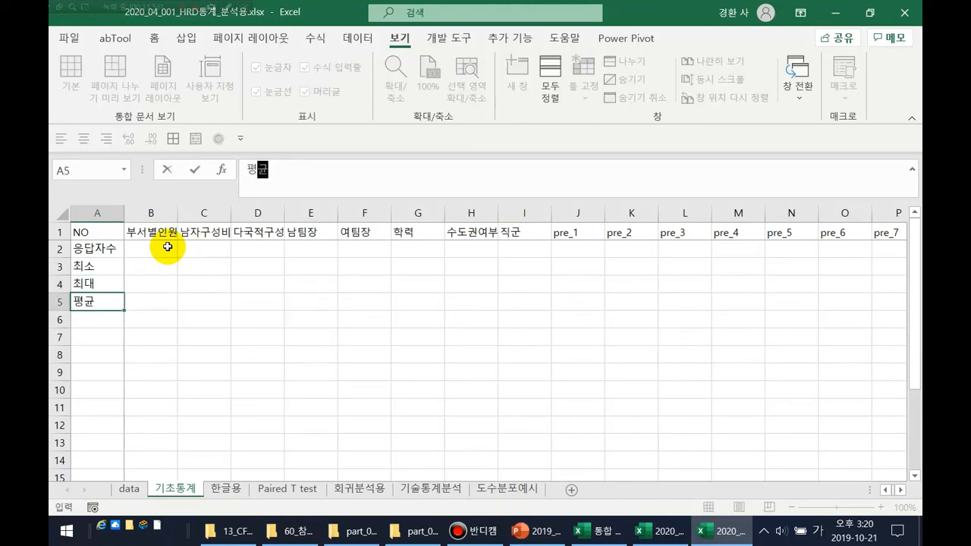
{"action": "key", "text": "Return"}
{"action": "type", "text": "ㅍㅛㅈㅜㄴㅍㅕㄴ"}
{"action": "type", "text": "ㅊ"}
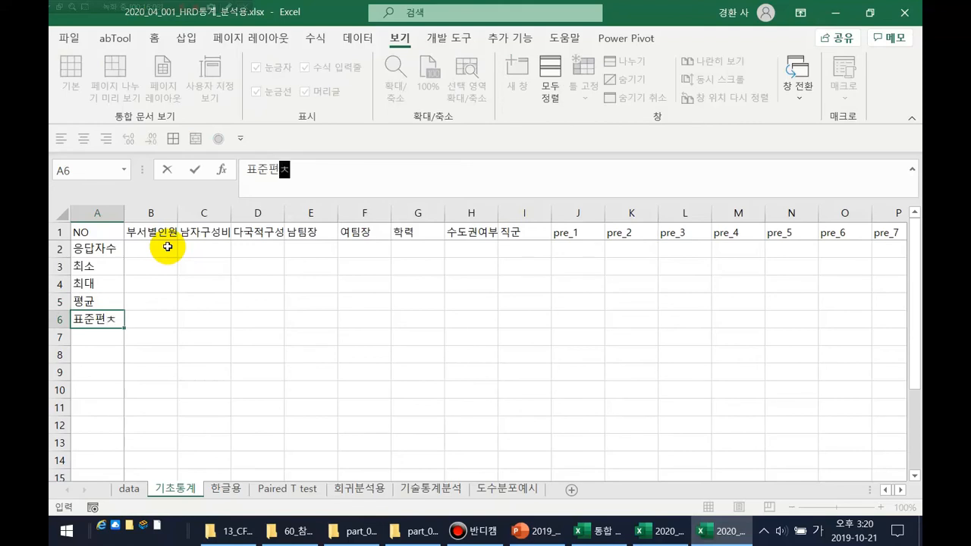
{"action": "type", "text": "ㅏ"}
{"action": "key", "text": "Return"}
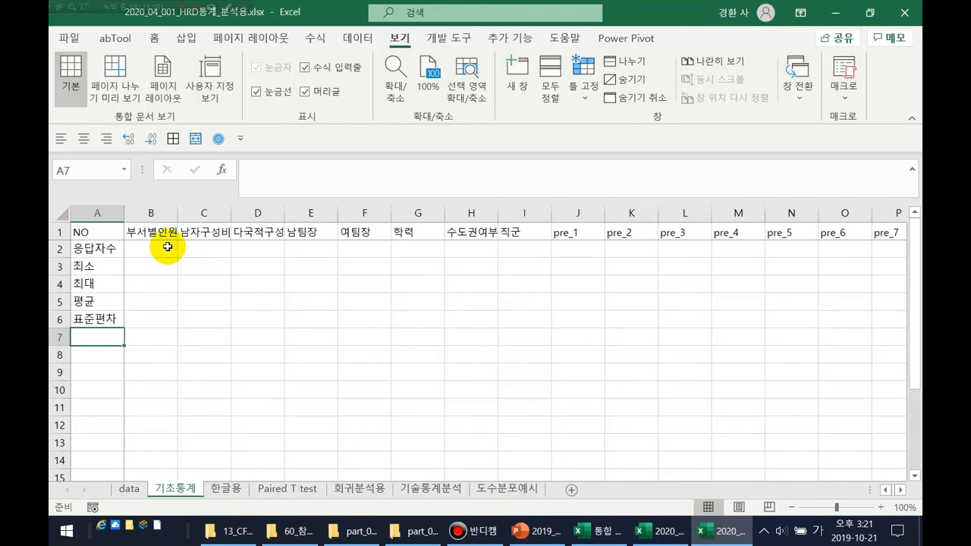
{"action": "type", "text": "변동계수"}
{"action": "key", "text": "Return"}
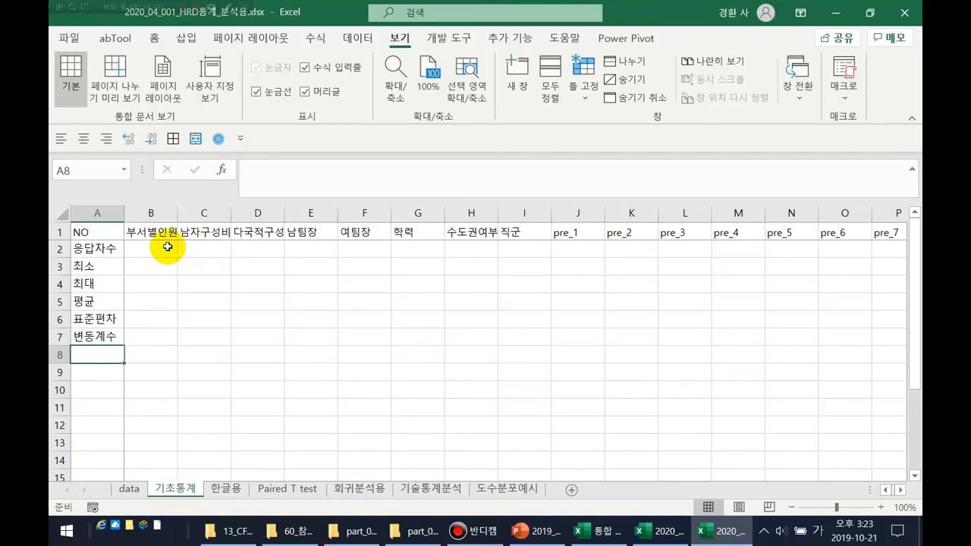
- Leave row 8 blank and enter the numbers 0 through 8 down column A, in A9 to A17
{"action": "key", "text": "Down"}
{"action": "type", "text": "0"}
{"action": "key", "text": "Return"}
{"action": "type", "text": "1"}
{"action": "key", "text": "Return"}
{"action": "type", "text": "2"}
{"action": "key", "text": "Return"}
{"action": "type", "text": "3 4 5 6 7 8"}
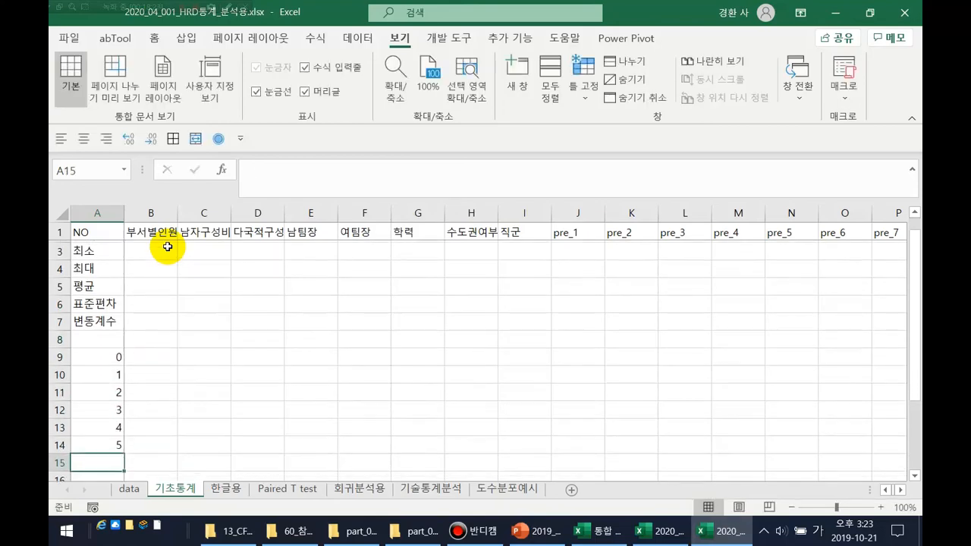
{"action": "key", "text": "ctrl+Return"}
{"action": "key", "text": "Up"}
{"action": "key", "text": "Up"}
{"action": "key", "text": "Up"}
{"action": "key", "text": "Up"}
{"action": "key", "text": "Up"}
{"action": "key", "text": "Up"}
{"action": "key", "text": "Up"}
{"action": "key", "text": "Up"}
{"action": "key", "text": "Up"}
{"action": "key", "text": "Up"}
{"action": "key", "text": "Up"}
{"action": "key", "text": "Up"}
{"action": "key", "text": "Up"}
{"action": "key", "text": "Up"}
{"action": "key", "text": "Up"}
{"action": "key", "text": "Up"}
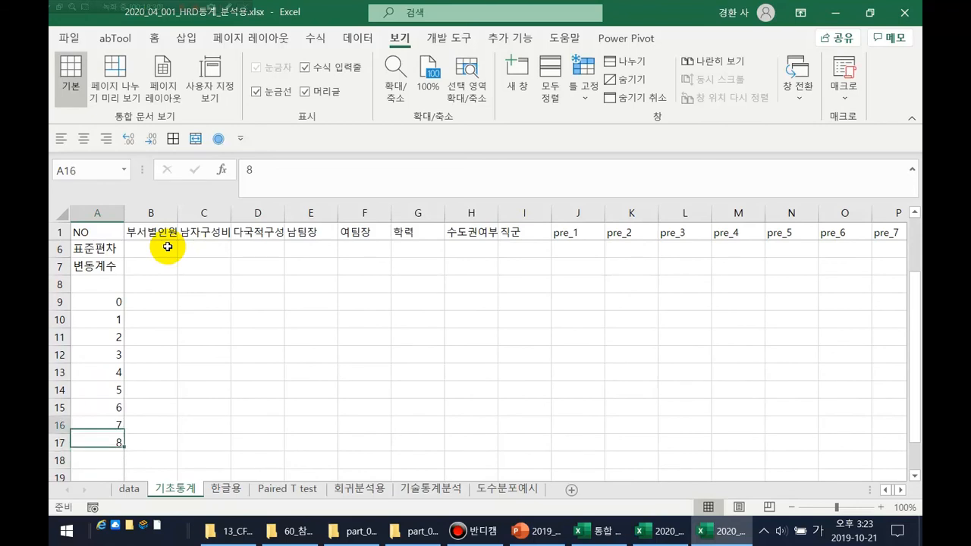
{"action": "key", "text": "Down"}
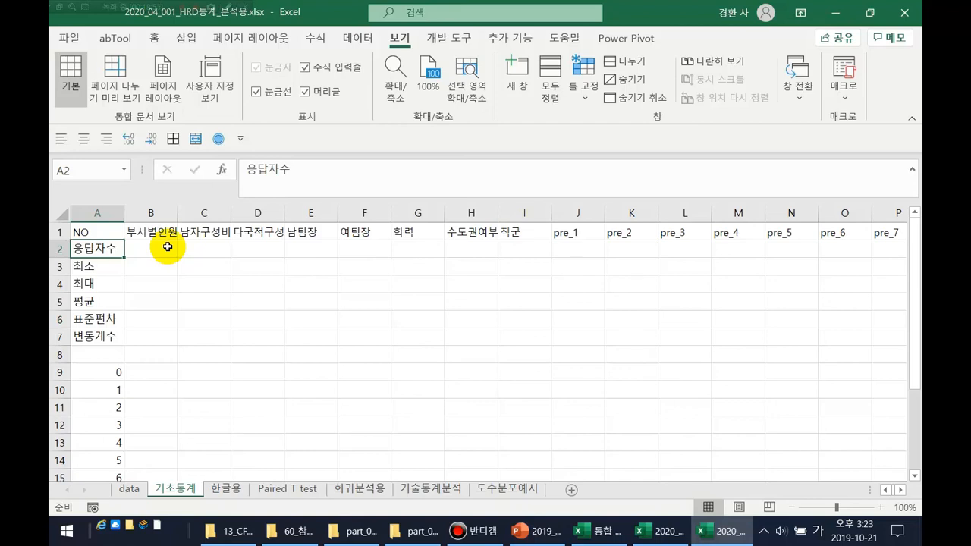
- Check the NO column on the data sheet: its summary statistics and where its last record ends
{"action": "left_click", "coordinate": [164, 246]}
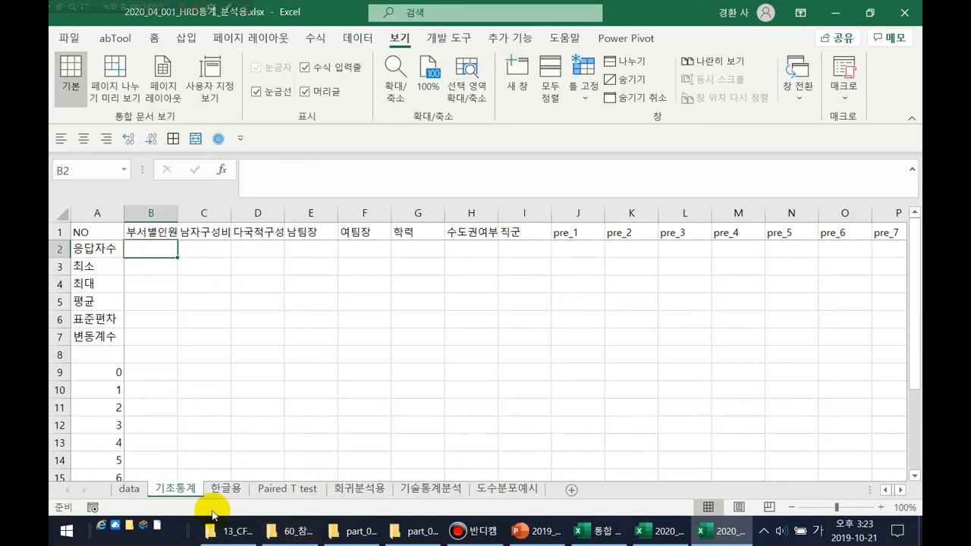
{"action": "left_click", "coordinate": [131, 489]}
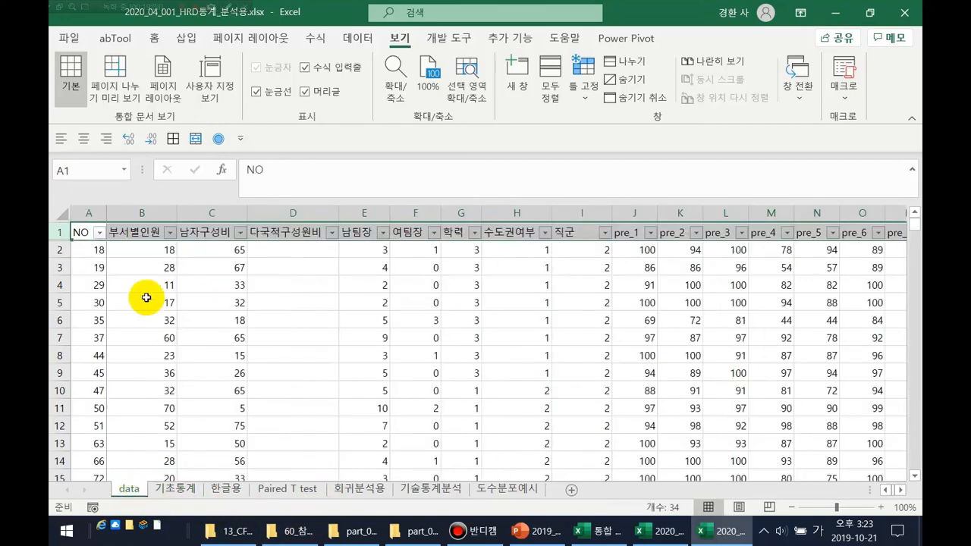
{"action": "left_click", "coordinate": [87, 215]}
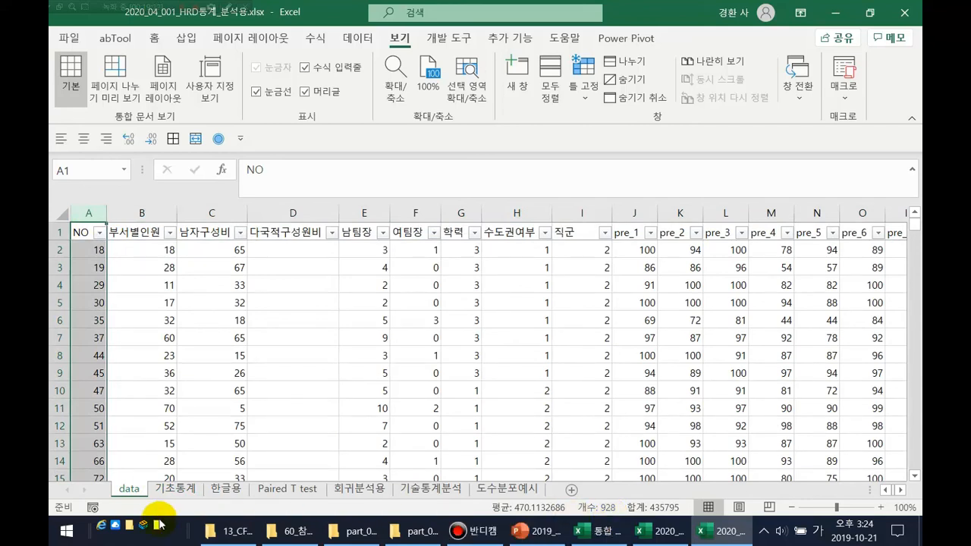
{"action": "left_click", "coordinate": [168, 495]}
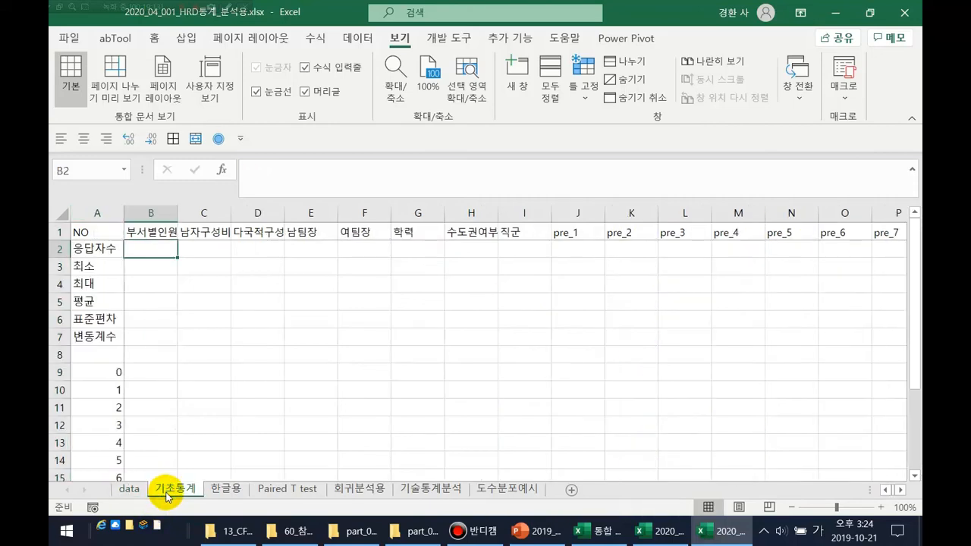
{"action": "left_click", "coordinate": [127, 490]}
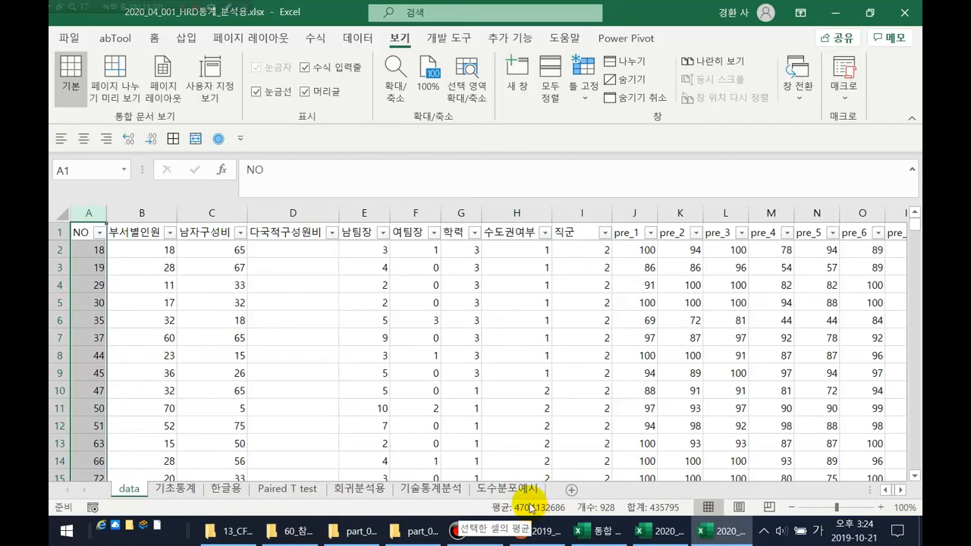
{"action": "left_click", "coordinate": [184, 487]}
{"action": "left_click", "coordinate": [131, 492]}
{"action": "left_click", "coordinate": [93, 356]}
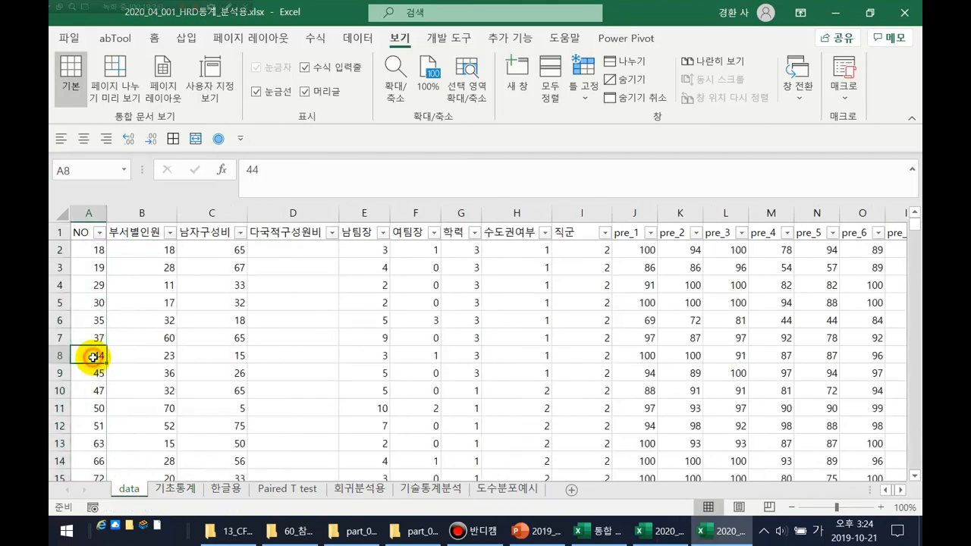
{"action": "key", "text": "ctrl+Down"}
{"action": "left_click", "coordinate": [91, 395]}
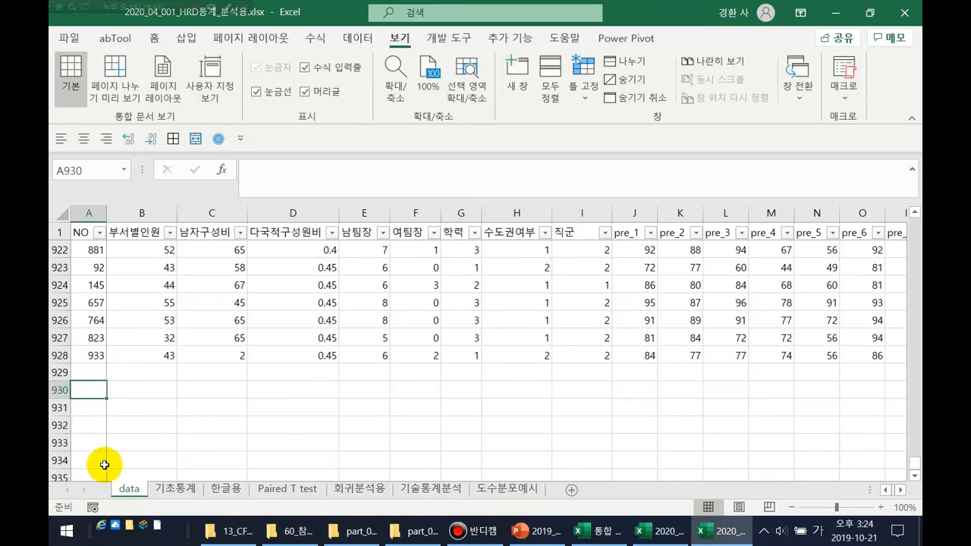
- On the 기초통계 sheet, enter a COUNT formula in B2 over the entire 부서별인원 column of the data sheet, data!B:B
{"action": "left_click", "coordinate": [173, 489]}
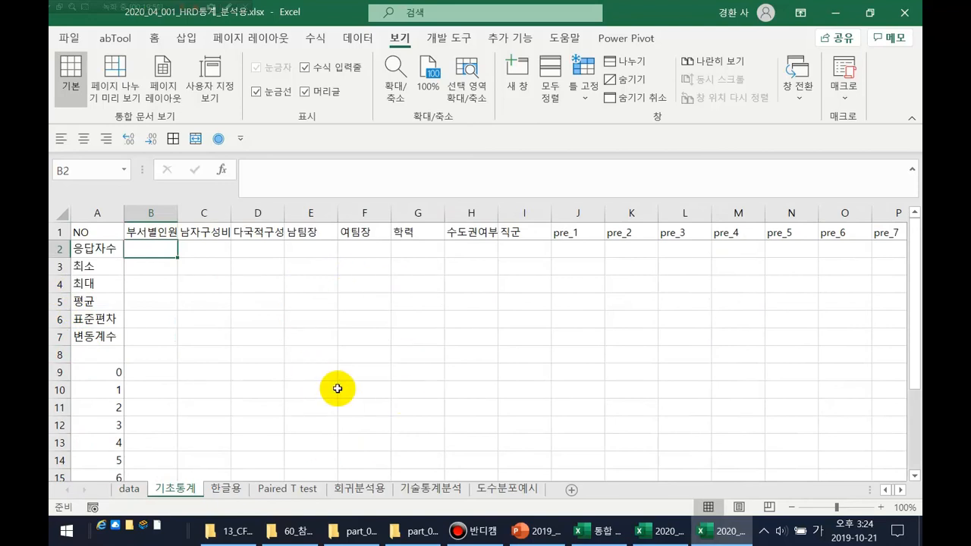
{"action": "type", "text": "="}
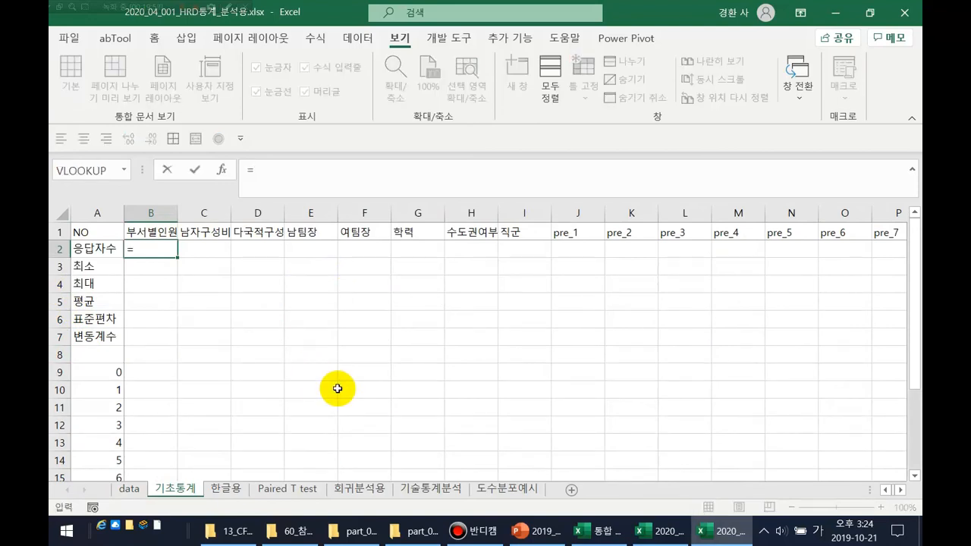
{"action": "type", "text": "ㅊ"}
{"action": "key", "text": "BackSpace"}
{"action": "key", "text": "Hangul"}
{"action": "type", "text": "count"}
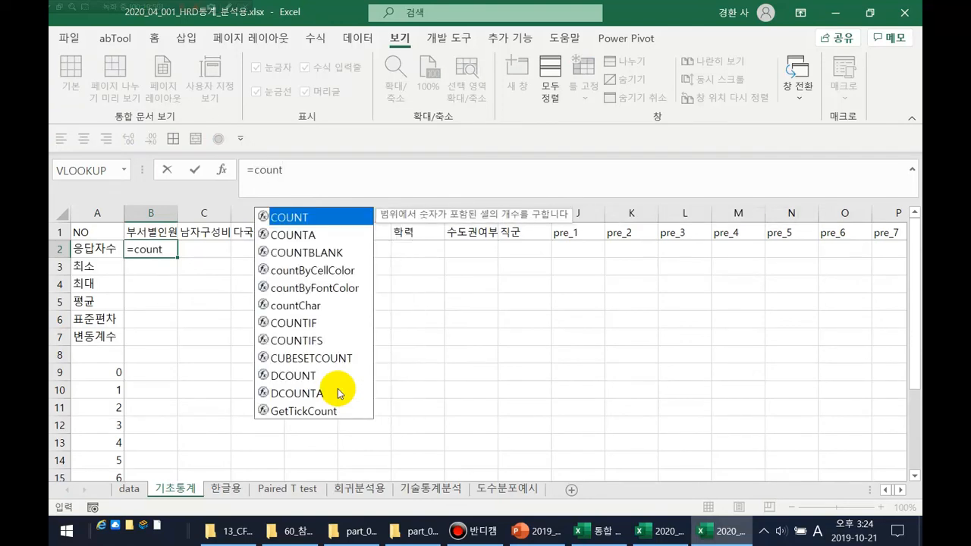
{"action": "type", "text": "("}
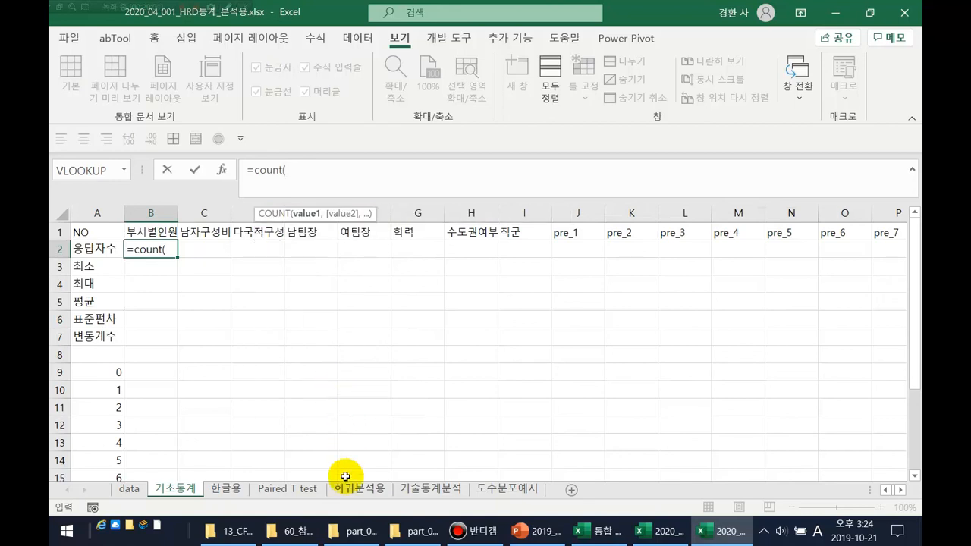
{"action": "left_click", "coordinate": [139, 490]}
{"action": "scroll", "coordinate": [121, 303], "scroll_direction": "up", "scroll_amount": 3}
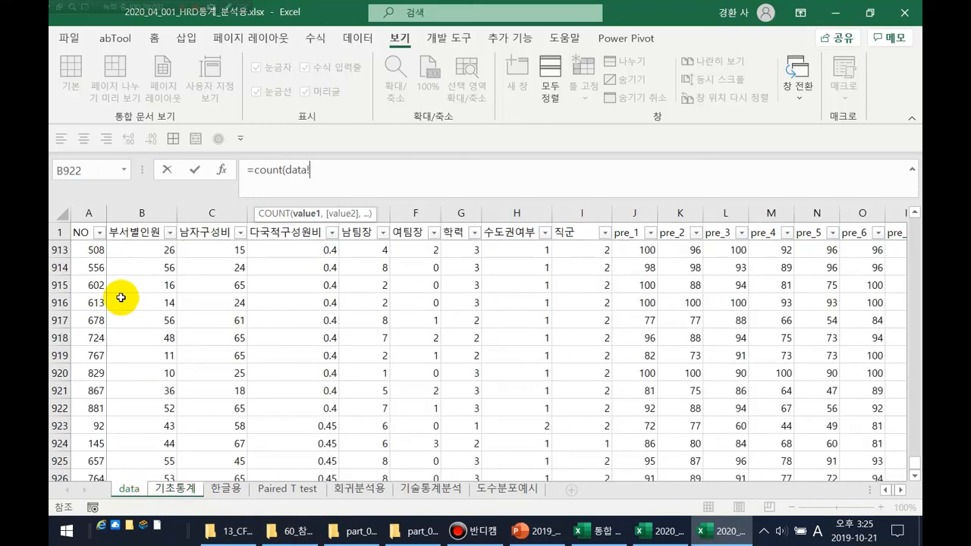
{"action": "left_click", "coordinate": [133, 211]}
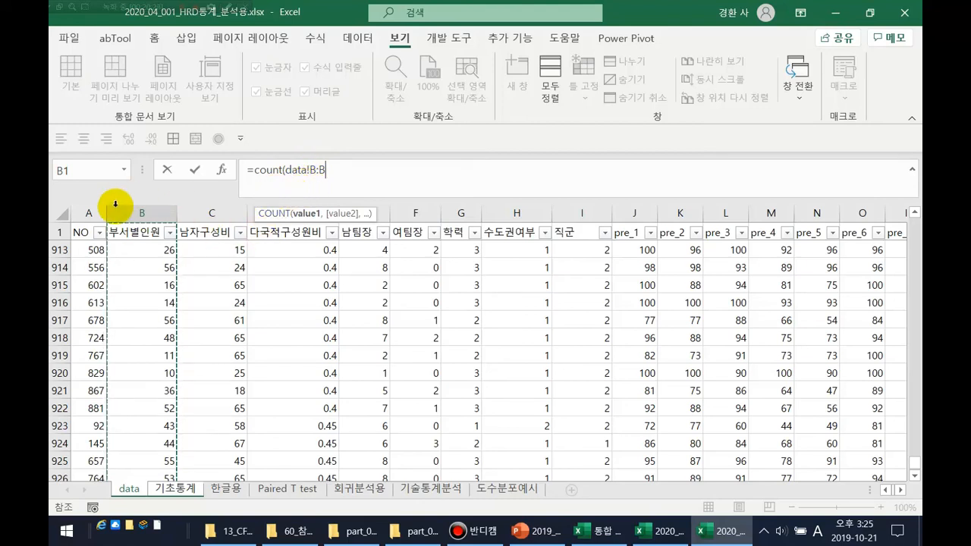
{"action": "left_click_drag", "start_coordinate": [121, 230], "coordinate": [158, 443]}
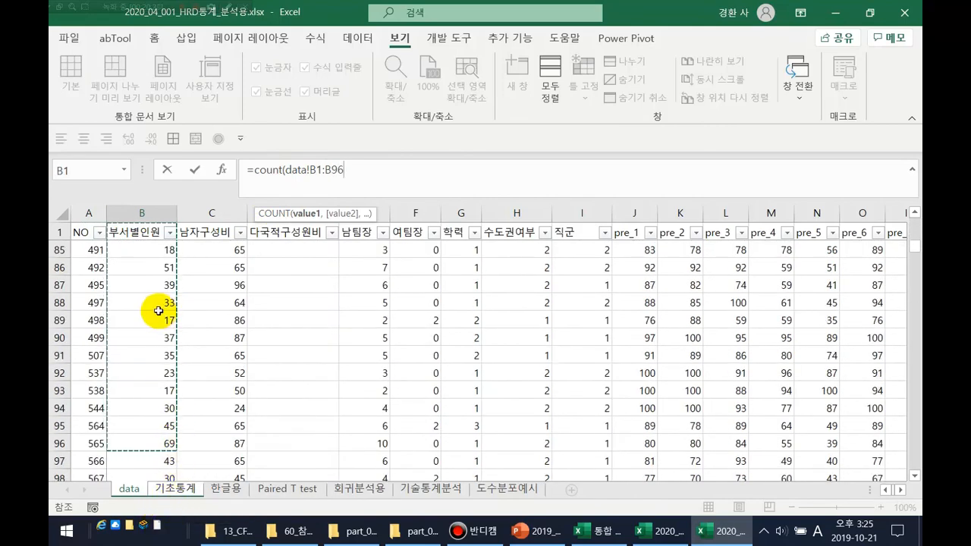
{"action": "left_click", "coordinate": [158, 211]}
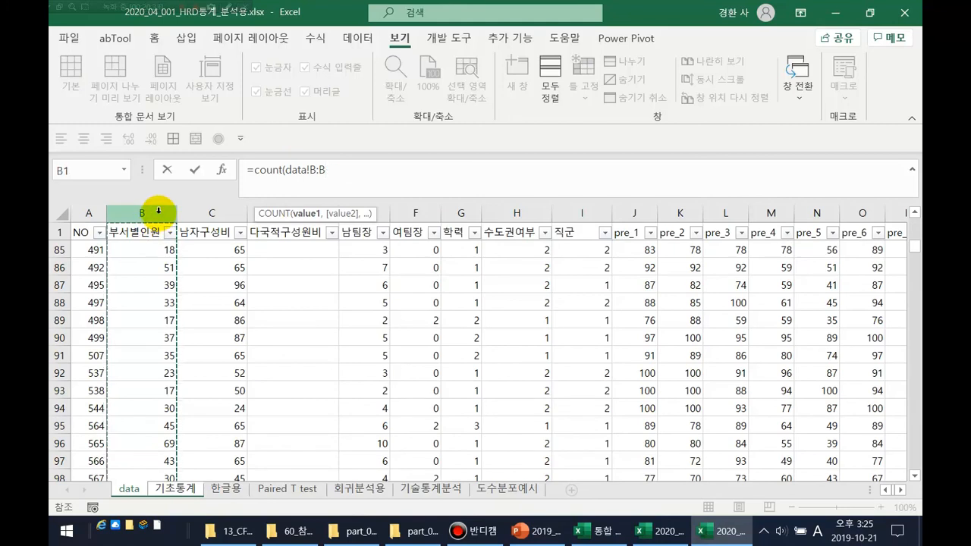
{"action": "key", "text": "Return"}
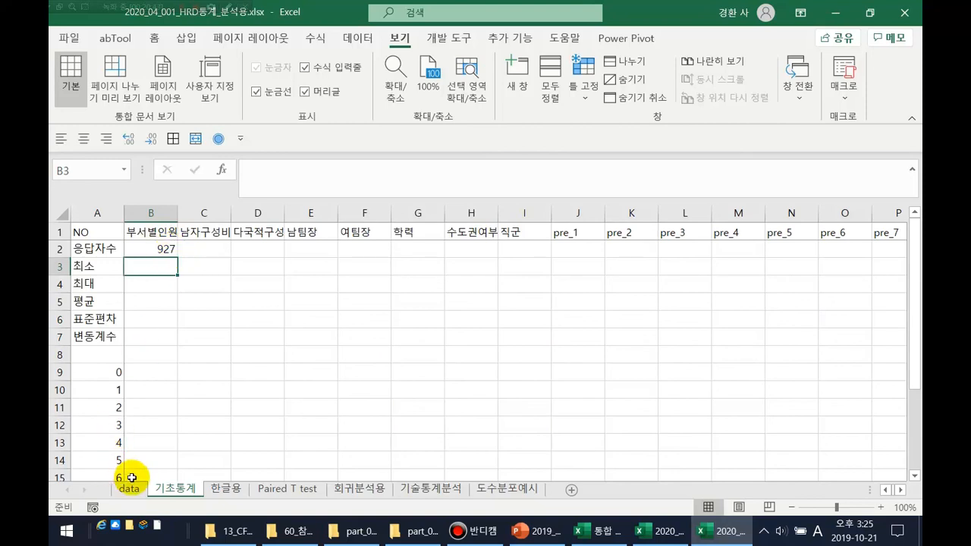
- Check the 부서별인원 header on the data sheet and the COUNT formula in B2 of the 기초통계 sheet
{"action": "left_click", "coordinate": [131, 233]}
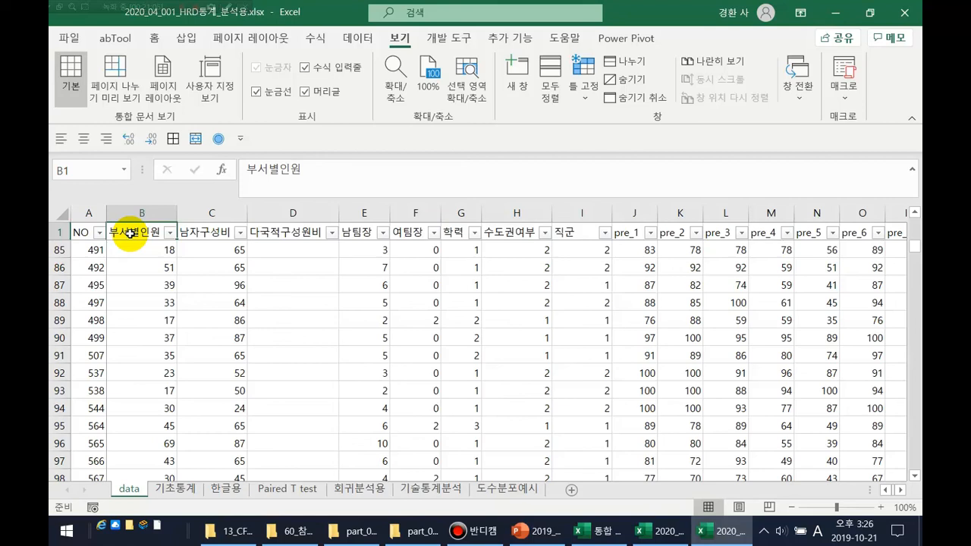
{"action": "left_click", "coordinate": [179, 489]}
{"action": "left_click", "coordinate": [164, 254]}
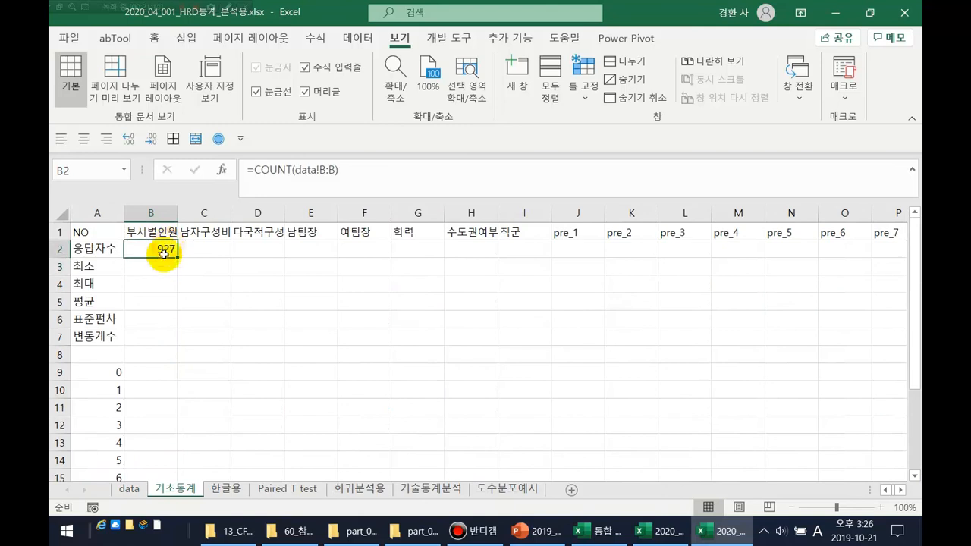
{"action": "left_click", "coordinate": [159, 267]}
{"action": "left_click", "coordinate": [163, 249]}
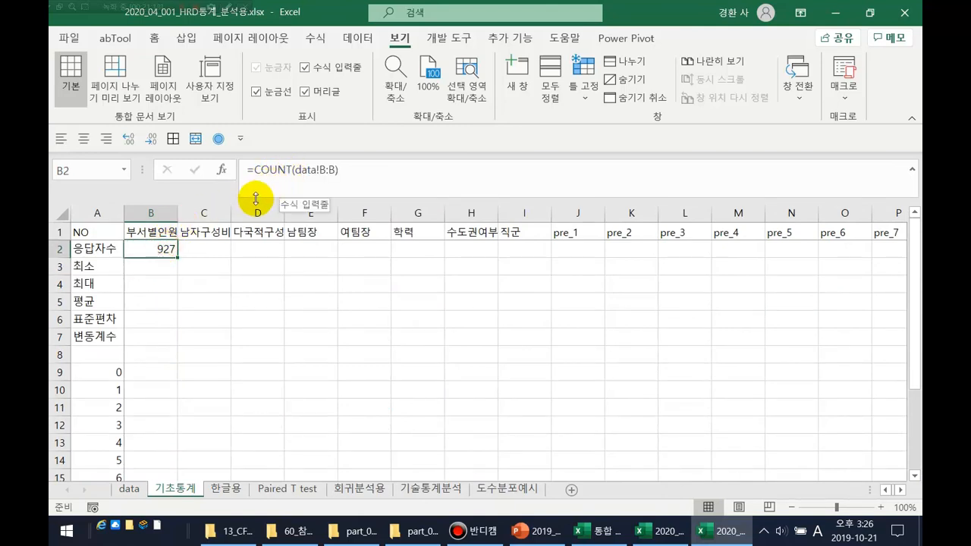
- Enter a MIN formula in B3 that references the whole 부서별인원 column of the data sheet, data!B:B
{"action": "left_click", "coordinate": [146, 266]}
{"action": "type", "text": "="}
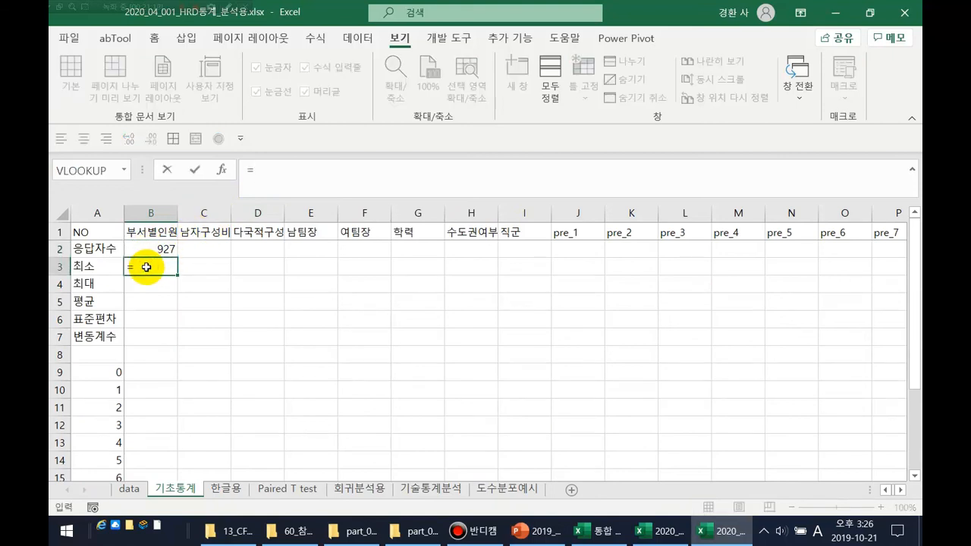
{"action": "type", "text": "min"}
{"action": "type", "text": "("}
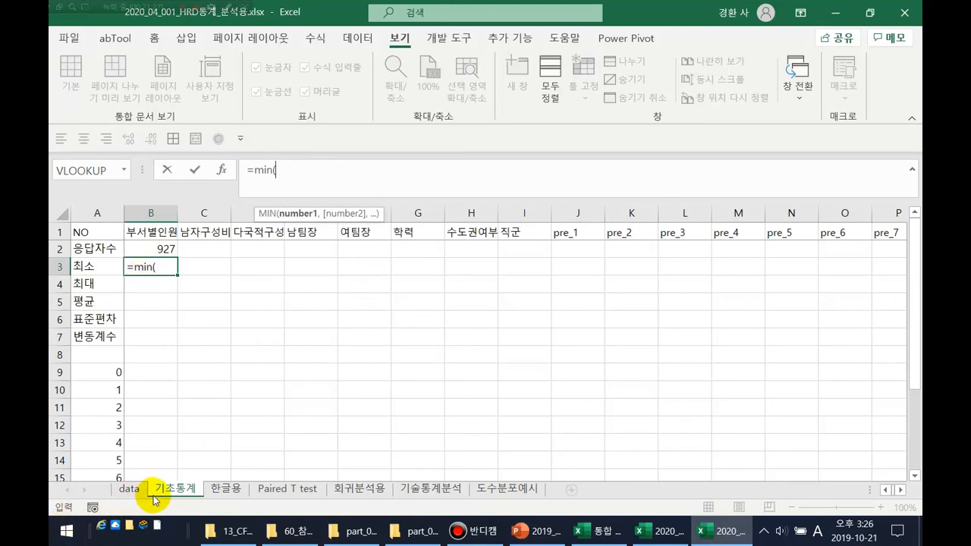
{"action": "left_click", "coordinate": [129, 489]}
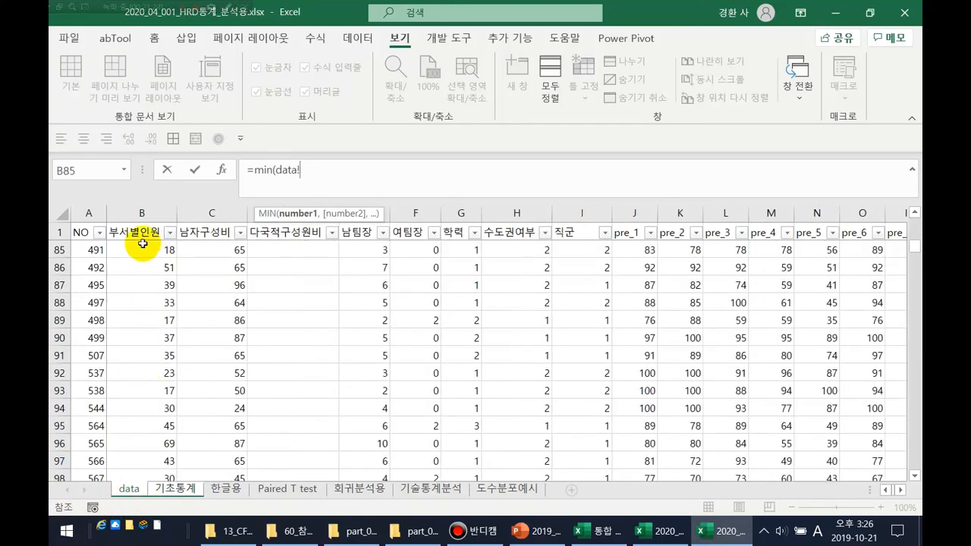
{"action": "left_click", "coordinate": [145, 214]}
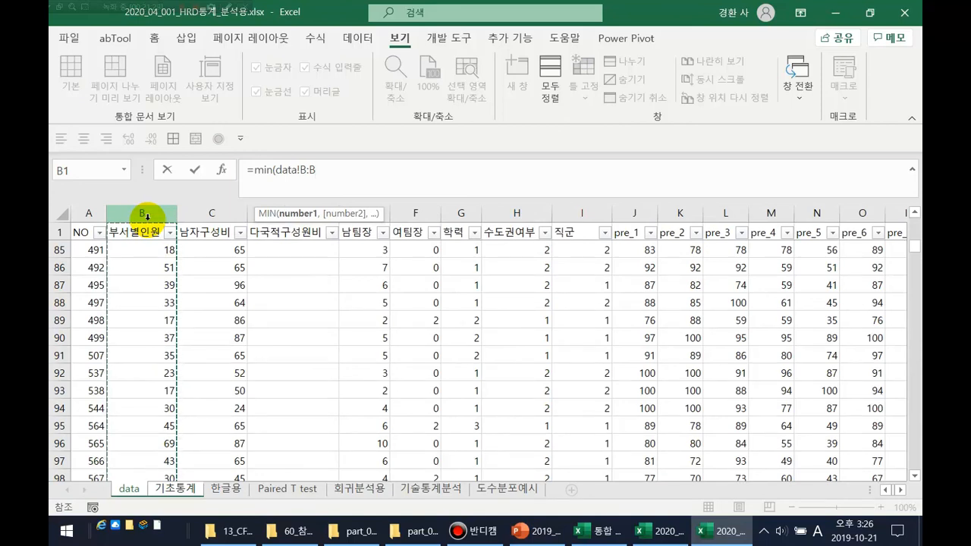
{"action": "key", "text": "Return"}
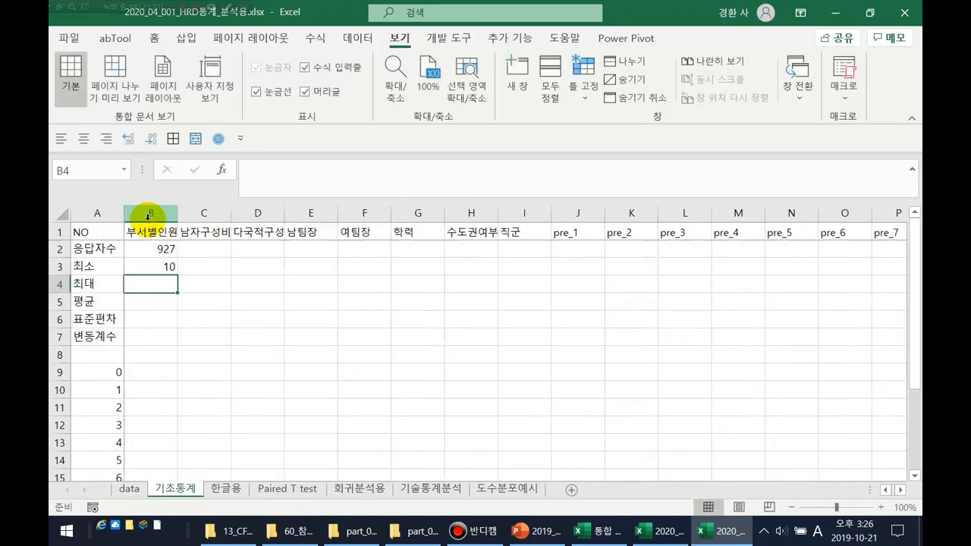
{"action": "left_click", "coordinate": [162, 250]}
{"action": "left_click_drag", "start_coordinate": [295, 168], "coordinate": [338, 168]}
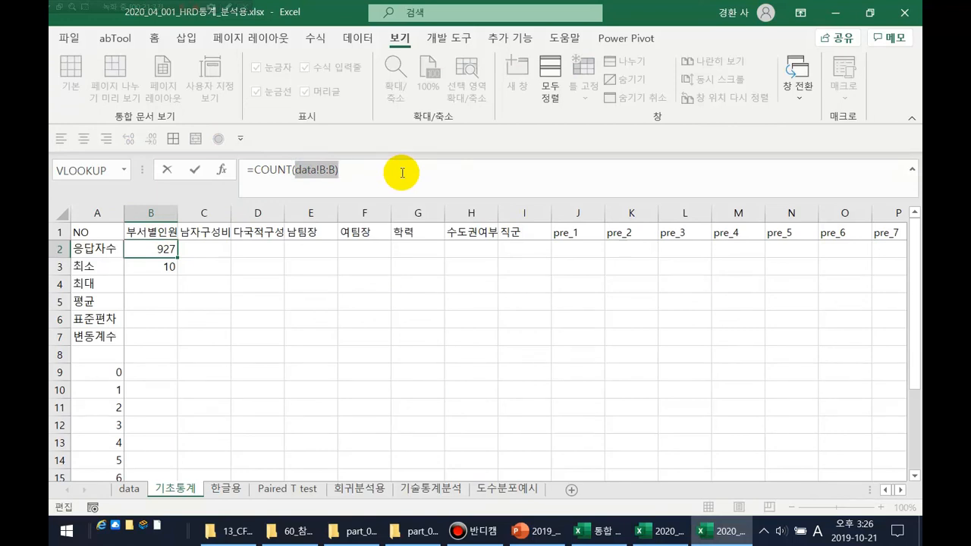
{"action": "key", "text": "Escape"}
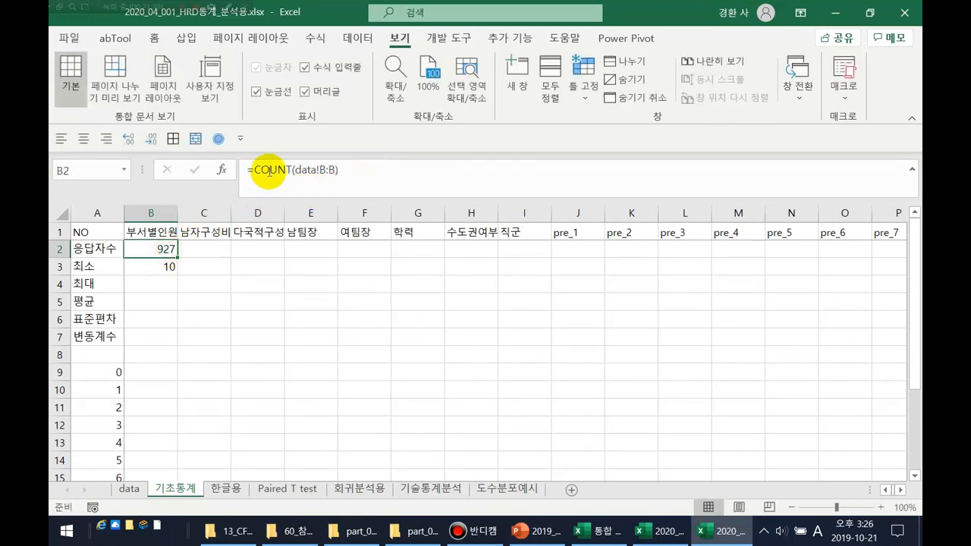
{"action": "left_click_drag", "start_coordinate": [296, 170], "coordinate": [390, 171]}
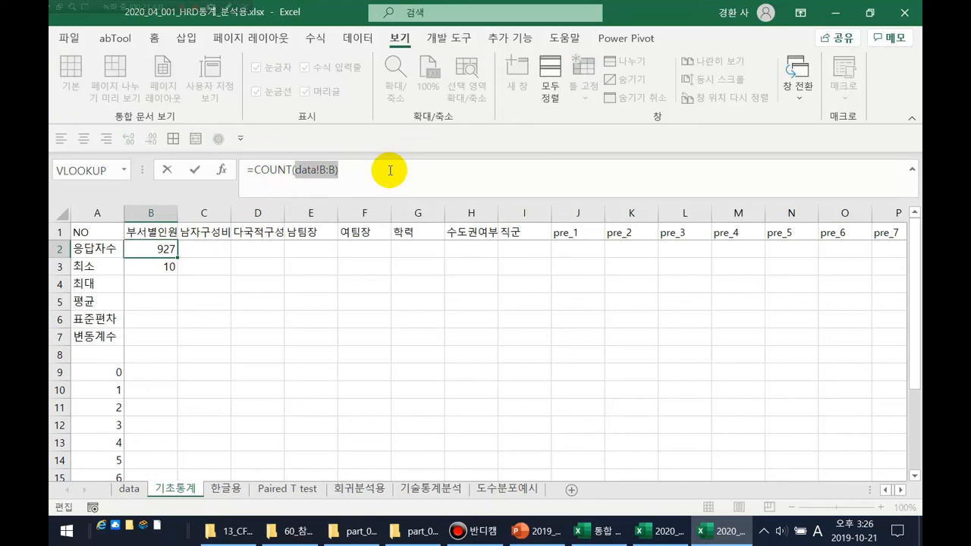
{"action": "key", "text": "Escape"}
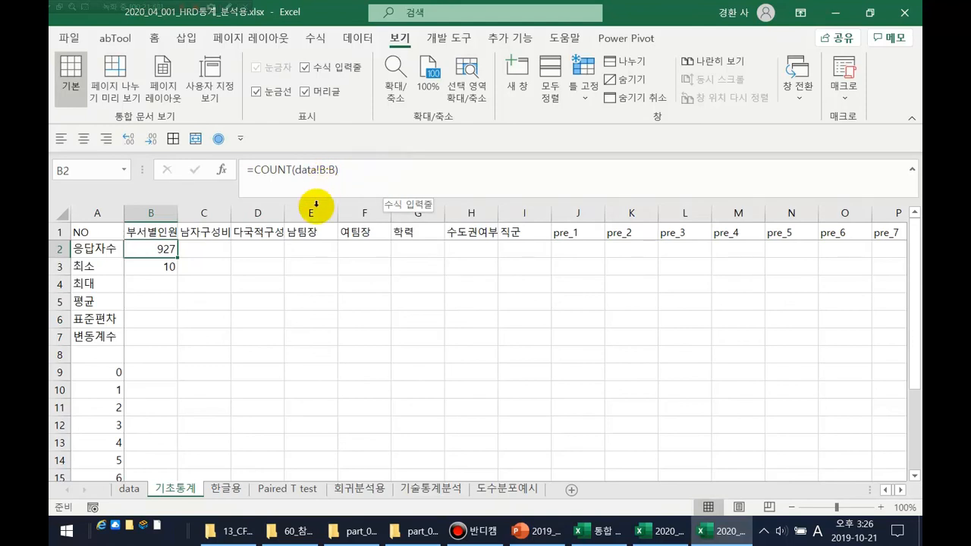
- Clear B2 and enter the 응답자수 formula again as =COUNT(data!B:B), referencing column B of the data sheet
{"action": "left_click", "coordinate": [166, 248]}
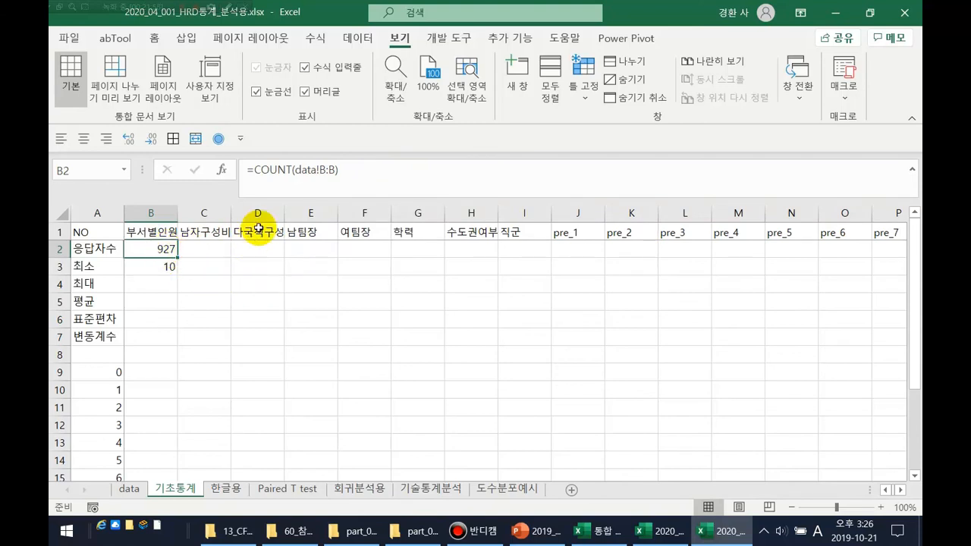
{"action": "key", "text": "BackSpace"}
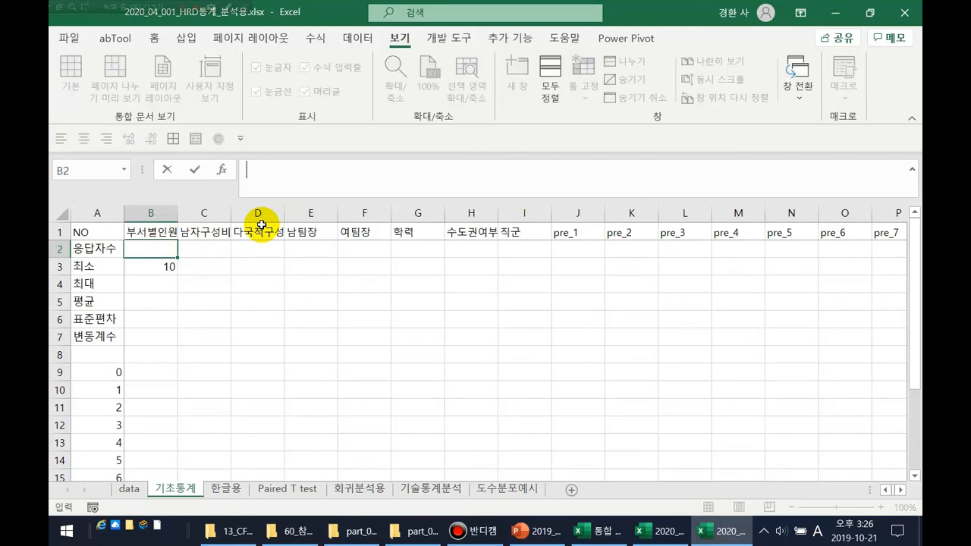
{"action": "type", "text": "=count("}
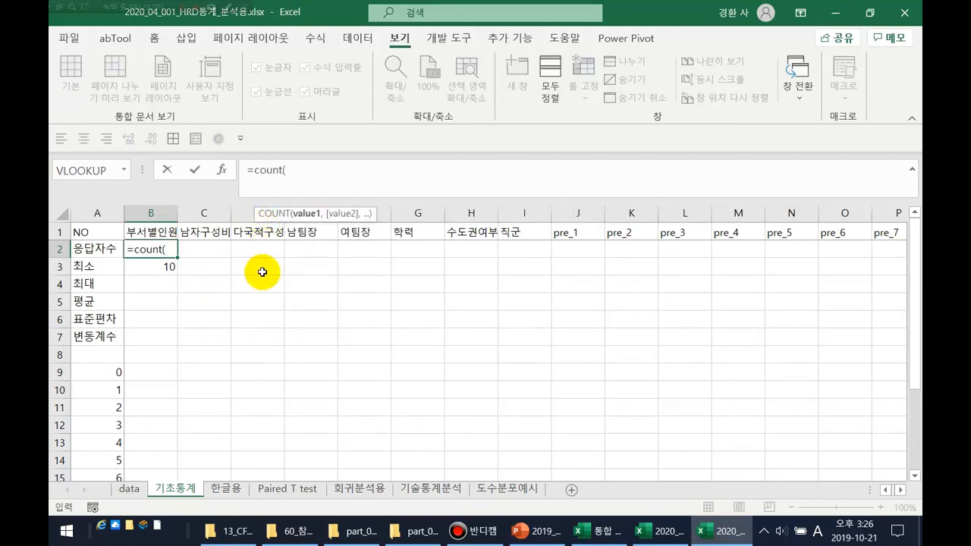
{"action": "left_click", "coordinate": [129, 490]}
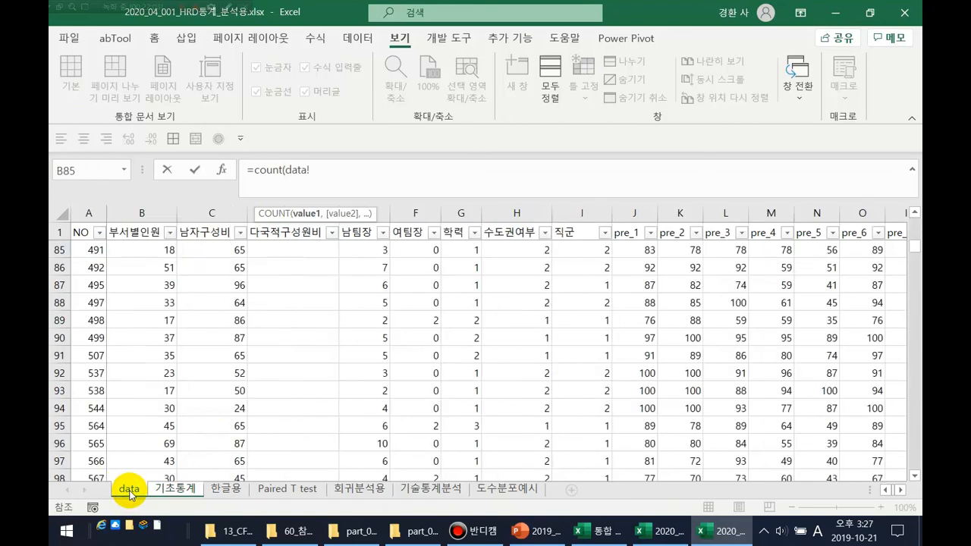
{"action": "left_click", "coordinate": [140, 213]}
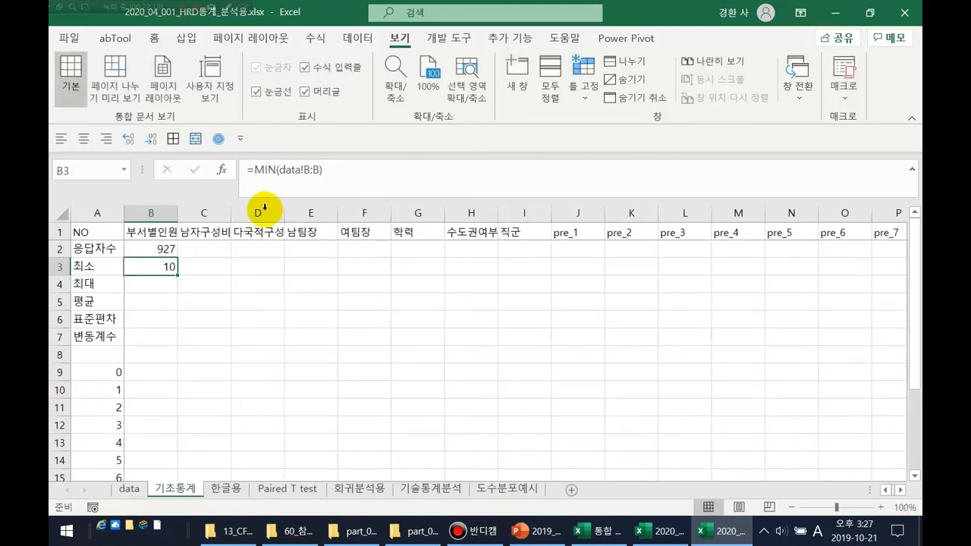
- Copy the argument data!B:B) from the COUNT formula in B2 and reuse it in B3 as =MIN(data!B:B)
{"action": "left_click", "coordinate": [173, 249]}
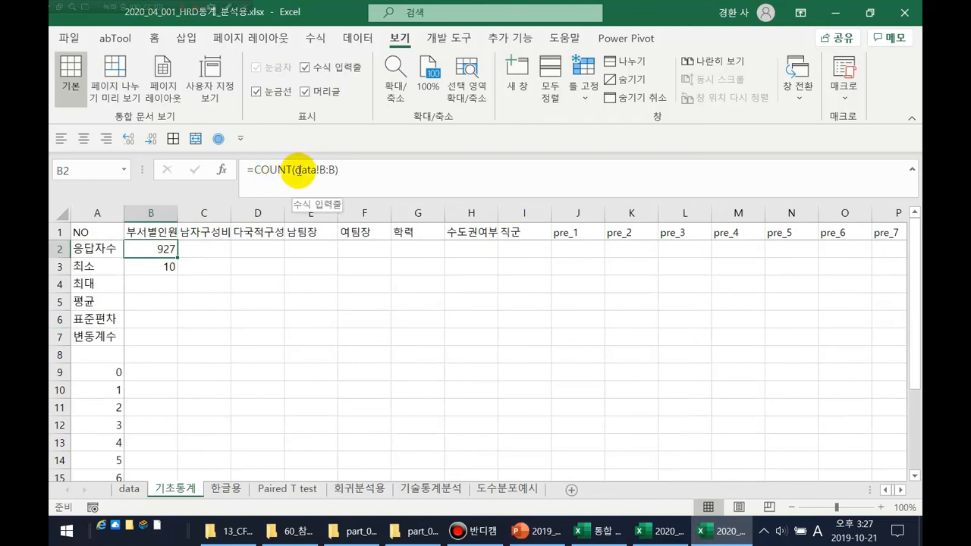
{"action": "left_click_drag", "start_coordinate": [295, 170], "coordinate": [453, 171]}
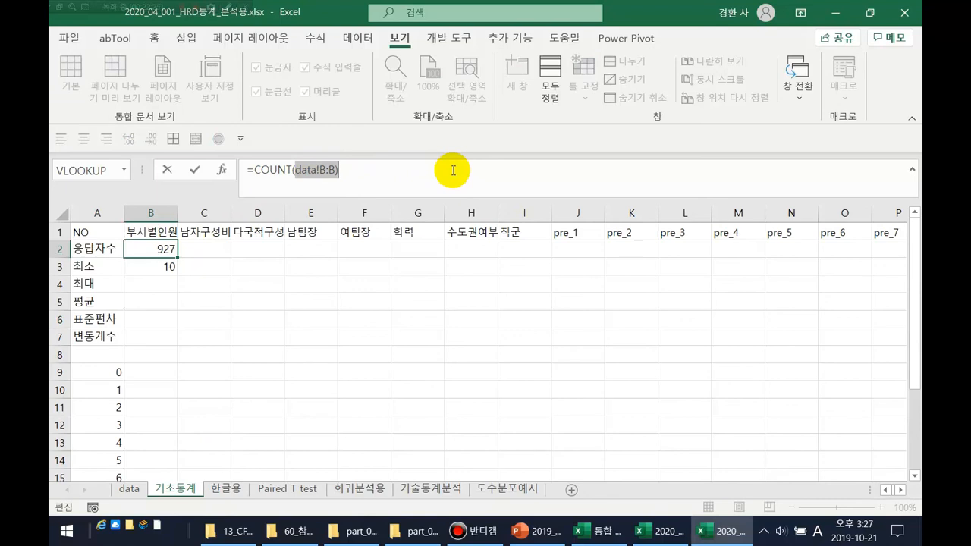
{"action": "key", "text": "Return"}
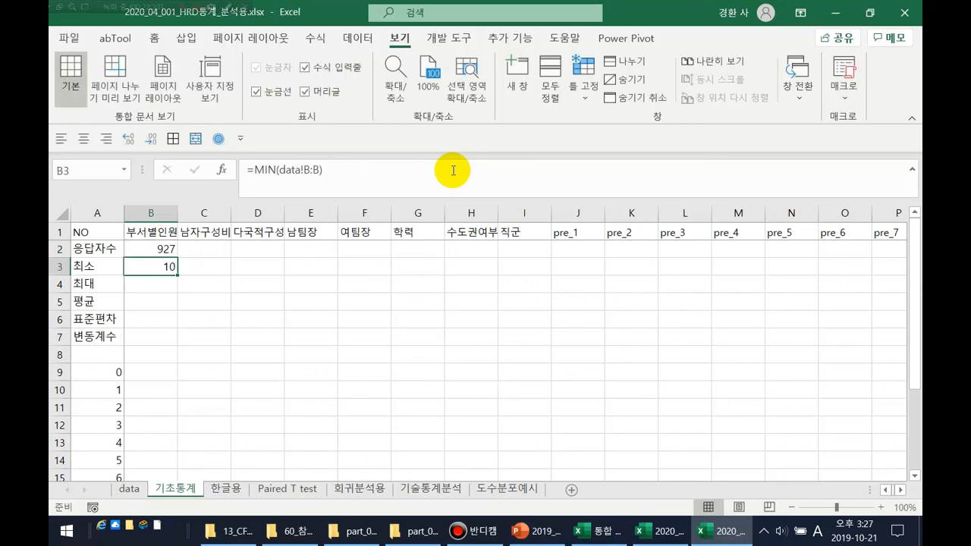
{"action": "type", "text": "=min("}
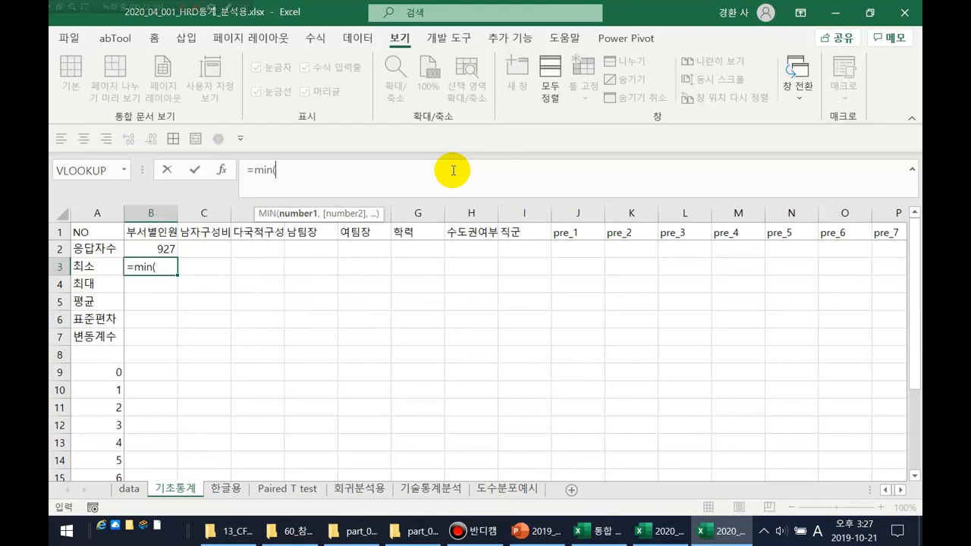
{"action": "type", "text": "data!B:B)"}
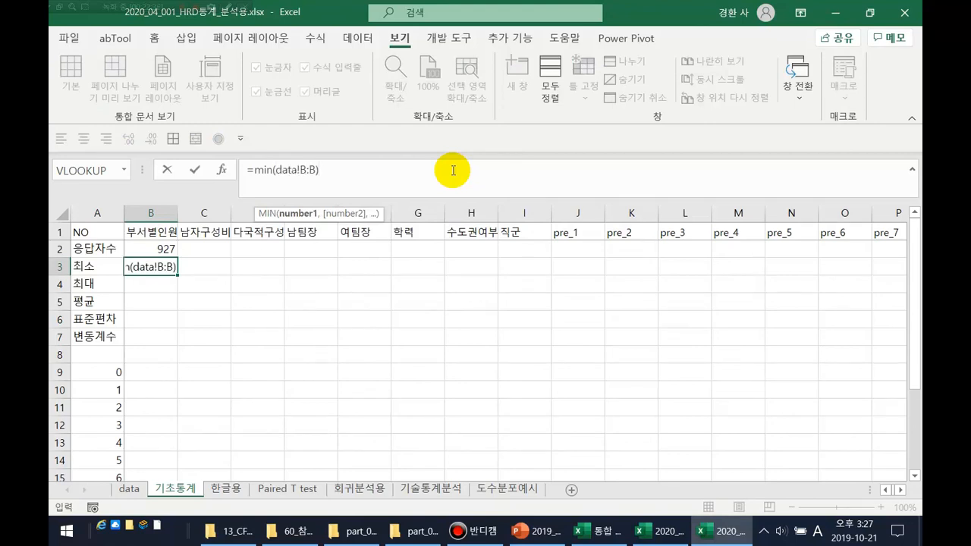
{"action": "key", "text": "Return"}
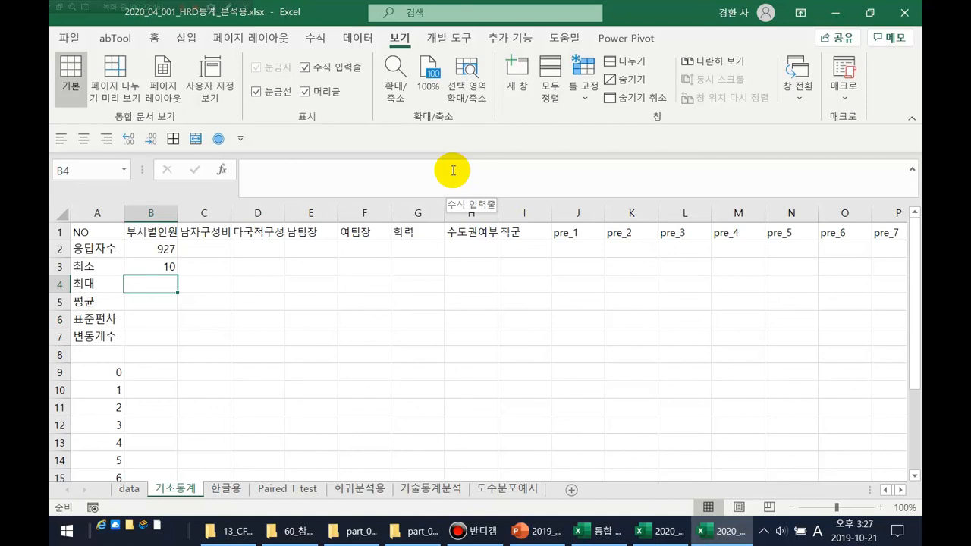
- Copy the argument data!B:B) from the MIN formula in B3 and leave the formula as it is
{"action": "key", "text": "Up"}
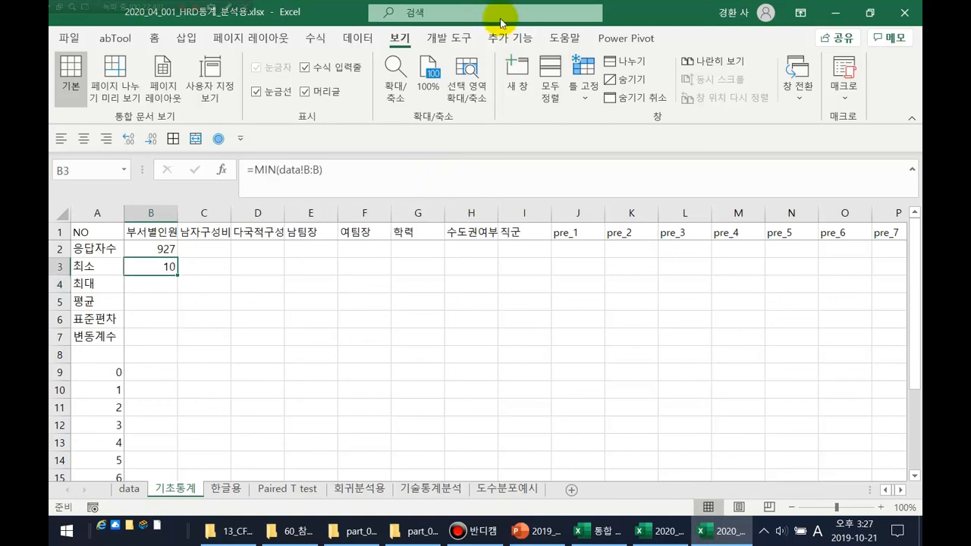
{"action": "left_click_drag", "start_coordinate": [278, 170], "coordinate": [354, 166]}
{"action": "key", "text": "ctrl+c"}
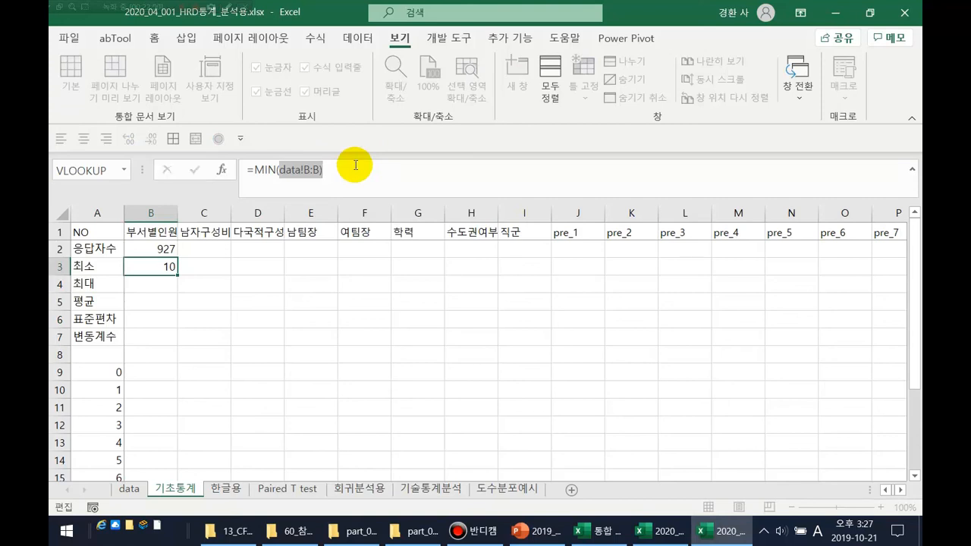
{"action": "key", "text": "Escape"}
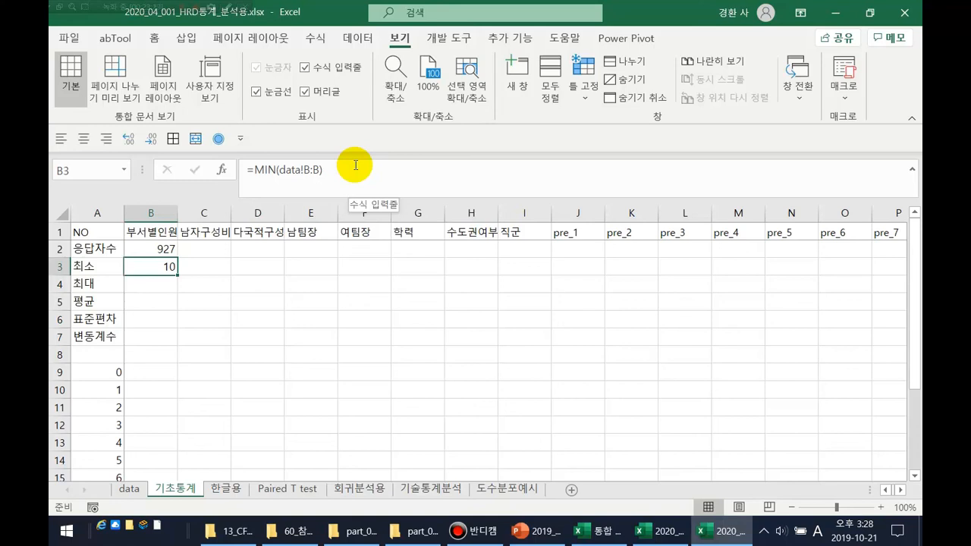
- Enter the 최대 formula in B4 as =MAX(data!B:B), referencing the whole column B of the data sheet
{"action": "key", "text": "Down"}
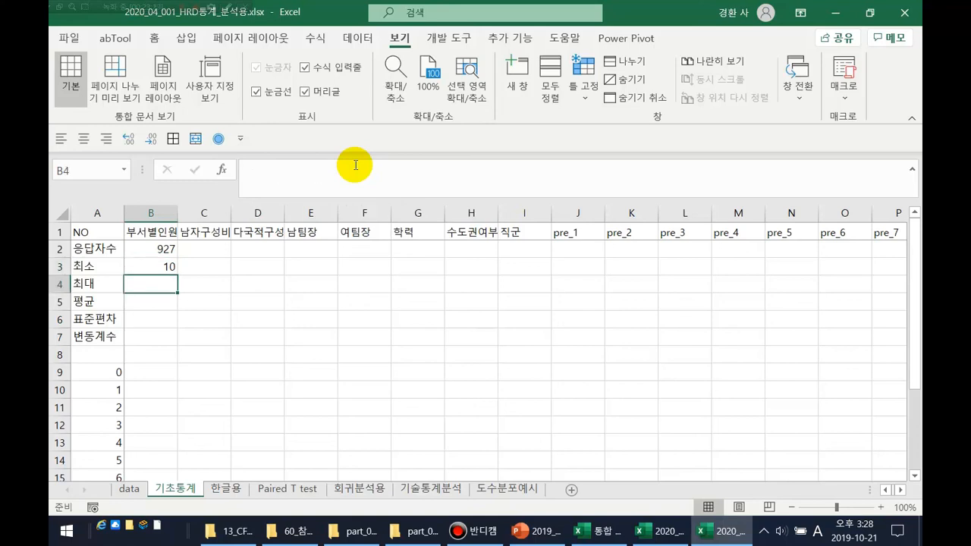
{"action": "type", "text": "=m"}
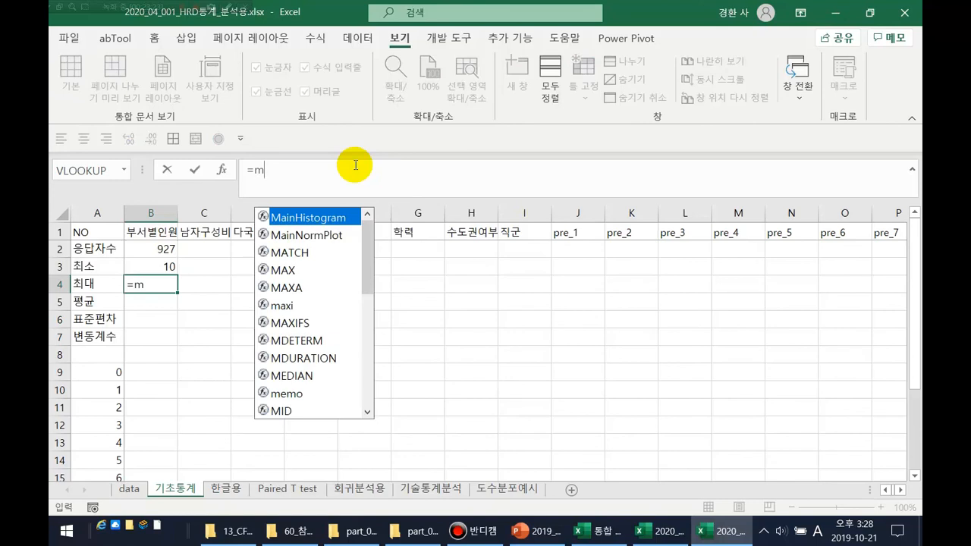
{"action": "type", "text": "ax("}
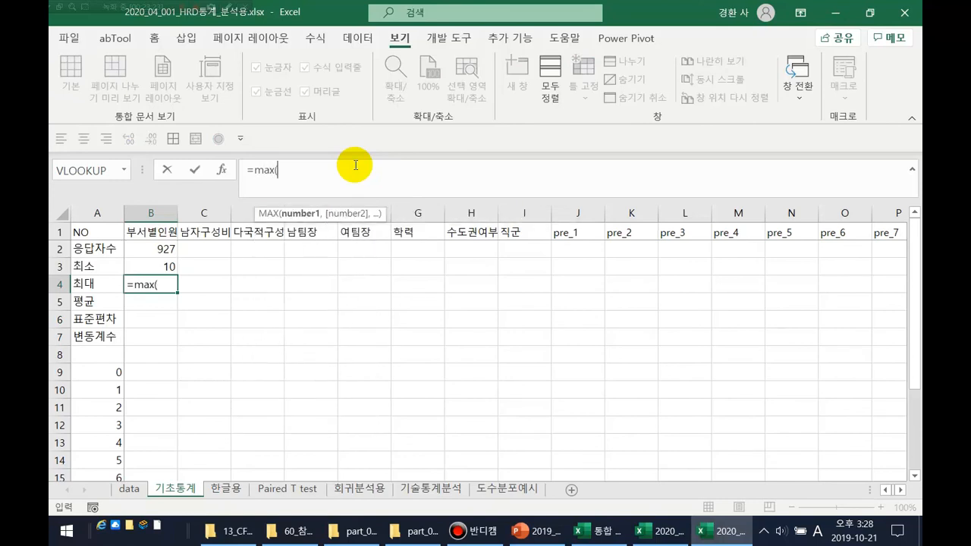
{"action": "type", "text": "data!B:B)"}
{"action": "key", "text": "Return"}
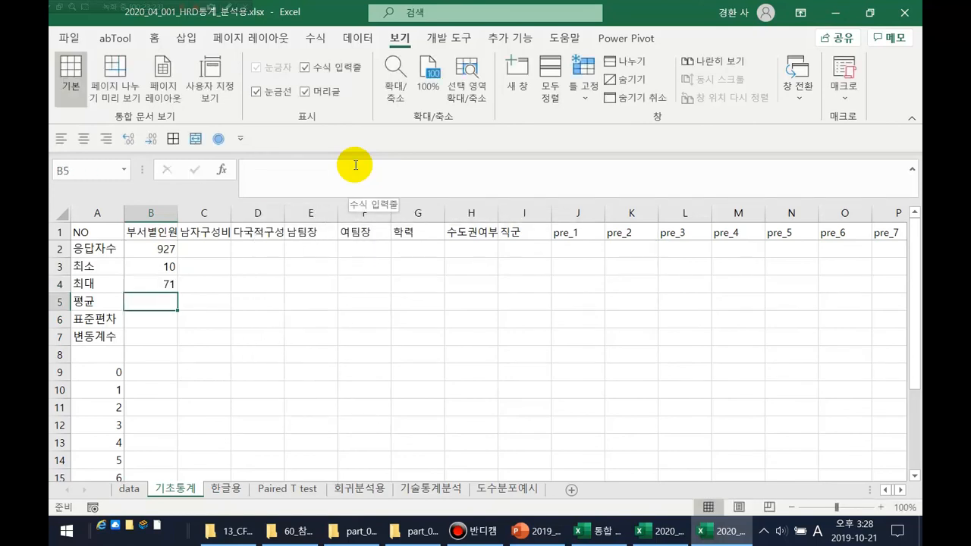
{"action": "type", "text": "=av"}
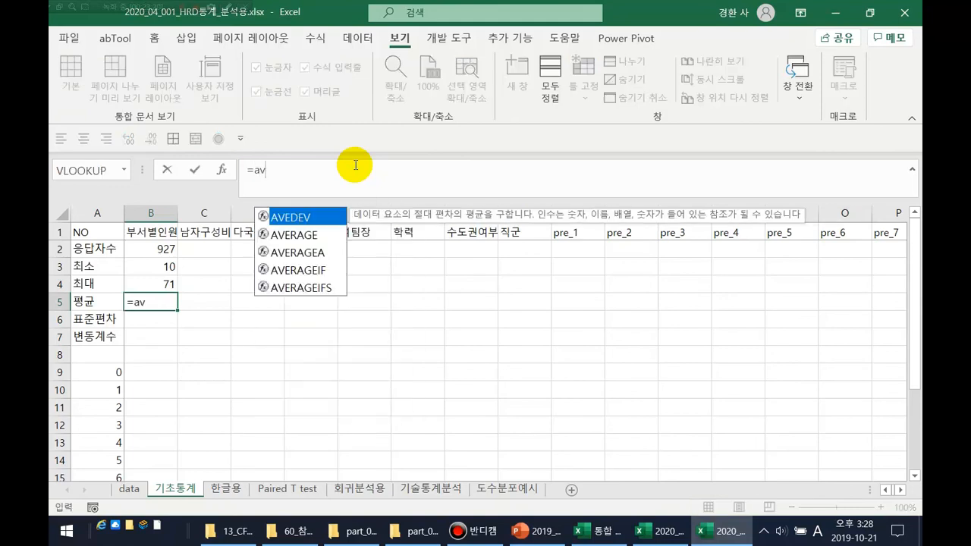
{"action": "key", "text": "Down"}
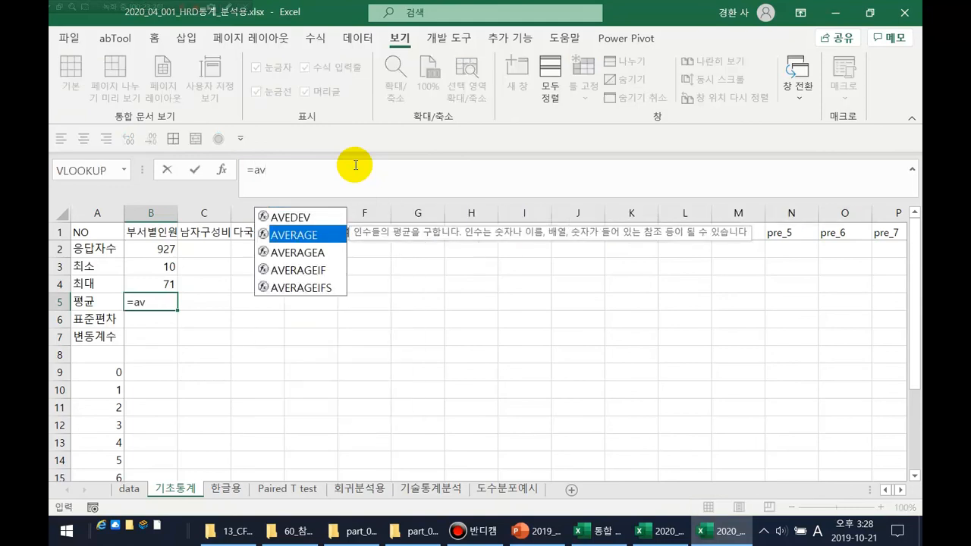
{"action": "key", "text": "Tab"}
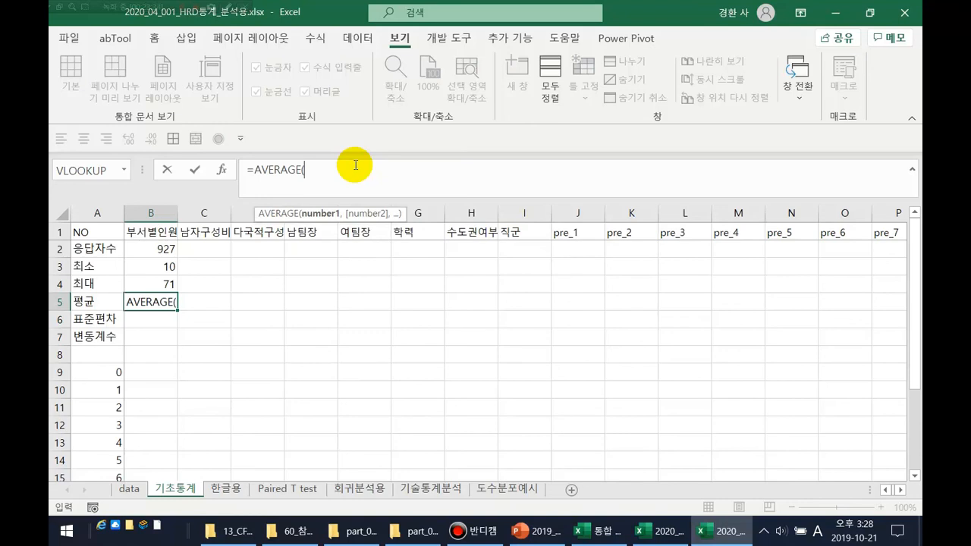
{"action": "type", "text": "data!B:B)"}
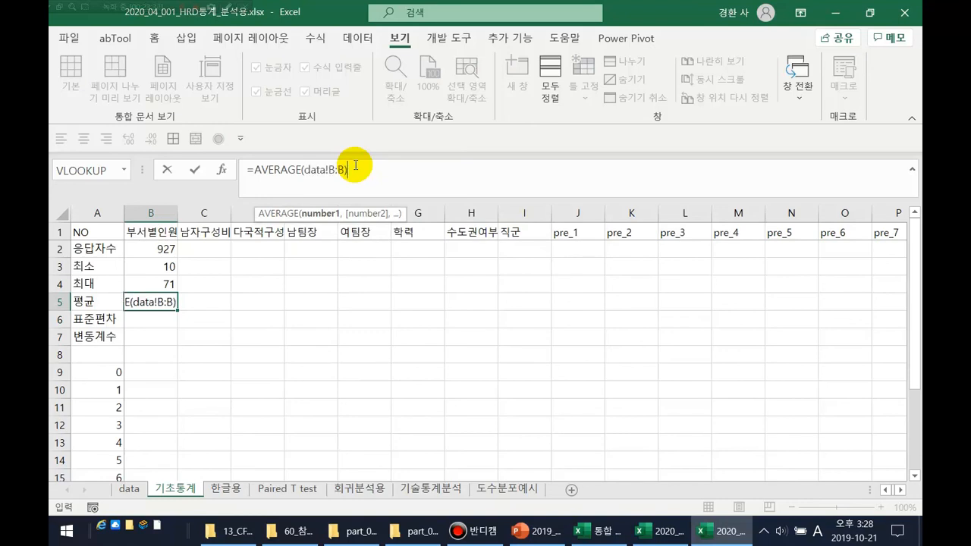
{"action": "key", "text": "Escape"}
{"action": "key", "text": "Right"}
{"action": "key", "text": "Left"}
- Enter the 평균 formula in B5 as =AVERAGE(data!B:B), reusing the copied reference to column B of the data sheet
{"action": "type", "text": "=av"}
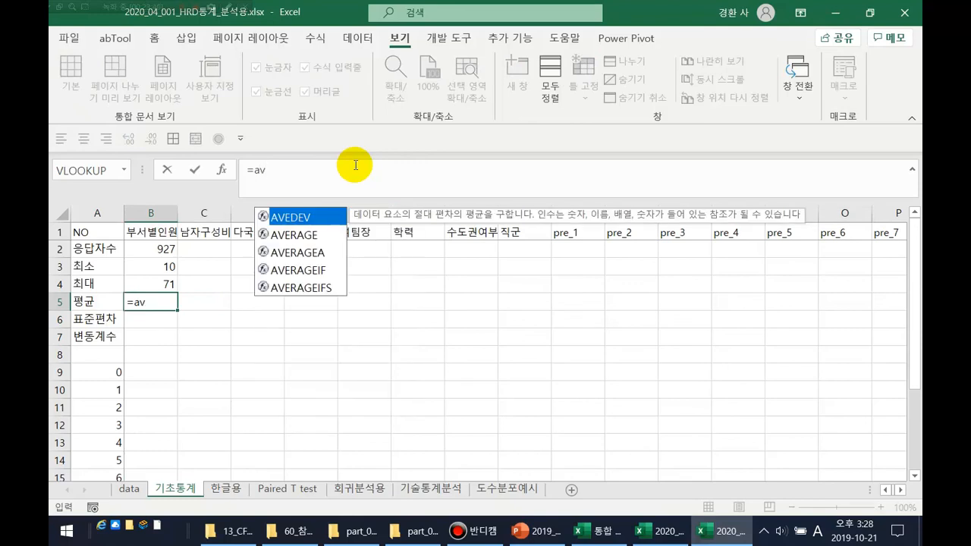
{"action": "key", "text": "Down"}
{"action": "key", "text": "Down"}
{"action": "key", "text": "Up"}
{"action": "key", "text": "Up"}
{"action": "key", "text": "Down"}
{"action": "key", "text": "Up"}
{"action": "key", "text": "Down"}
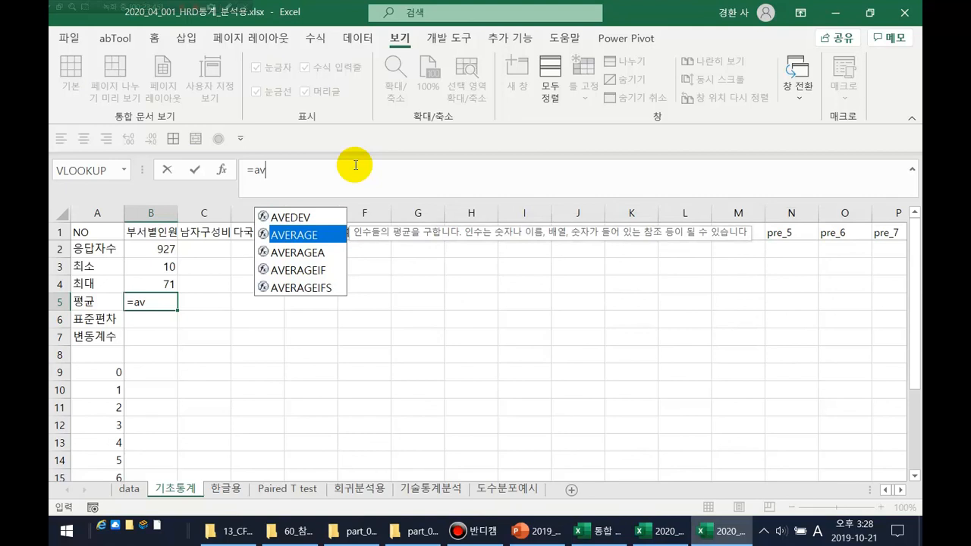
{"action": "key", "text": "Tab"}
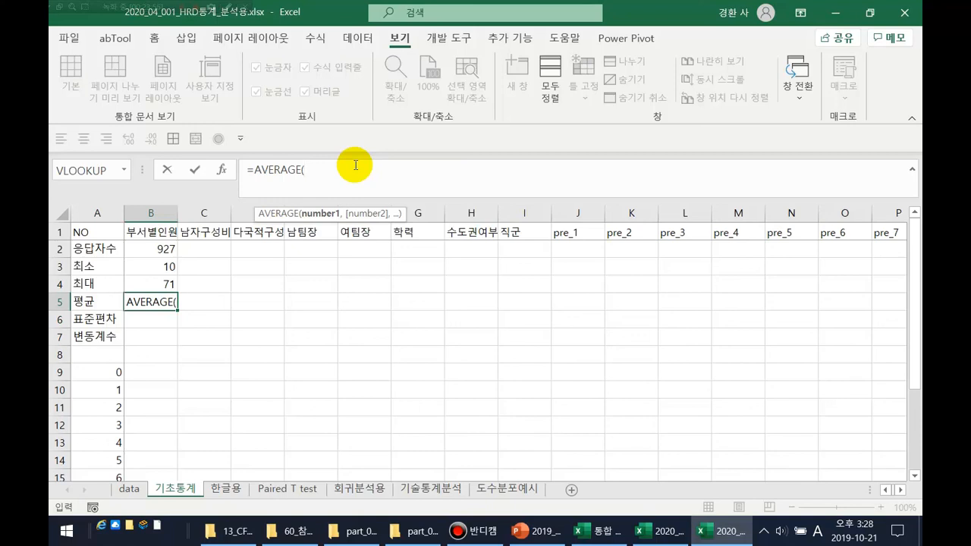
{"action": "key", "text": "ctrl+v"}
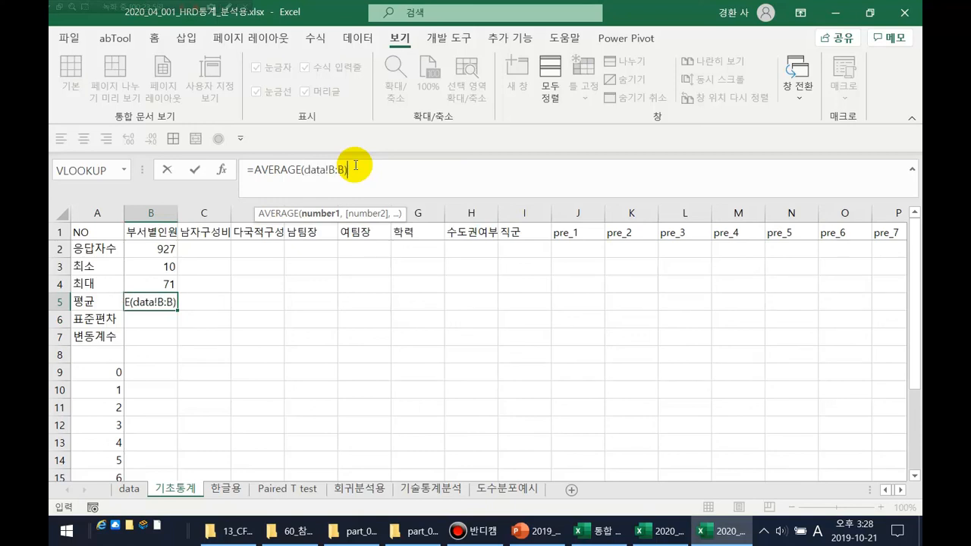
{"action": "key", "text": "Return"}
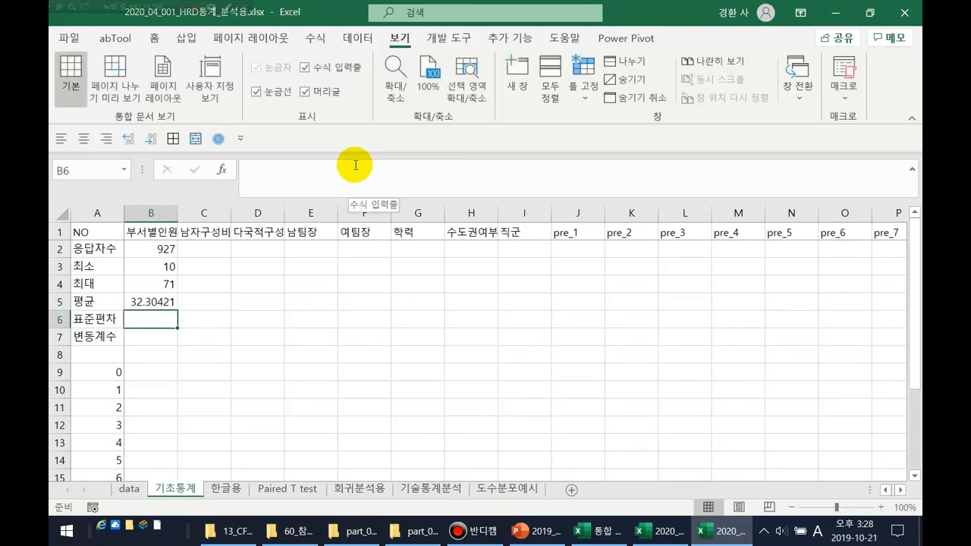
- Enter the 표준편차 formula in B6 as =STDEV(data!B:B), choosing the sample standard deviation function STDEV from the suggested functions
{"action": "type", "text": "=sd"}
{"action": "key", "text": "BackSpace"}
{"action": "type", "text": "td"}
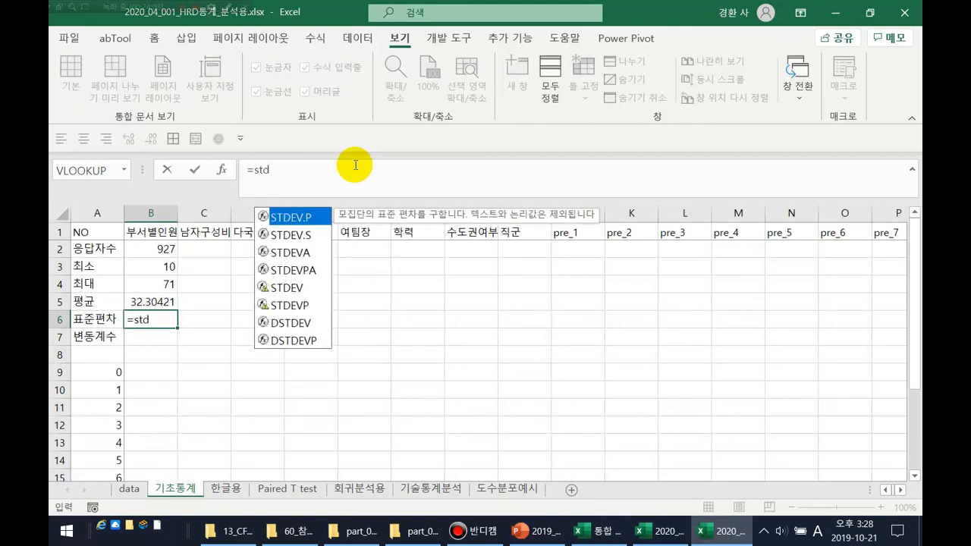
{"action": "key", "text": "Down"}
{"action": "key", "text": "Down"}
{"action": "key", "text": "Down"}
{"action": "key", "text": "Down"}
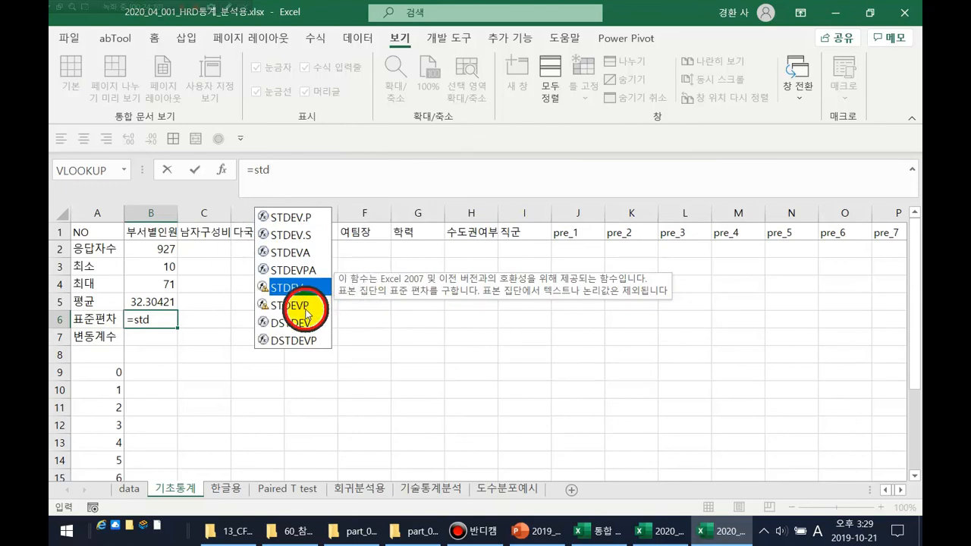
{"action": "key", "text": "Tab"}
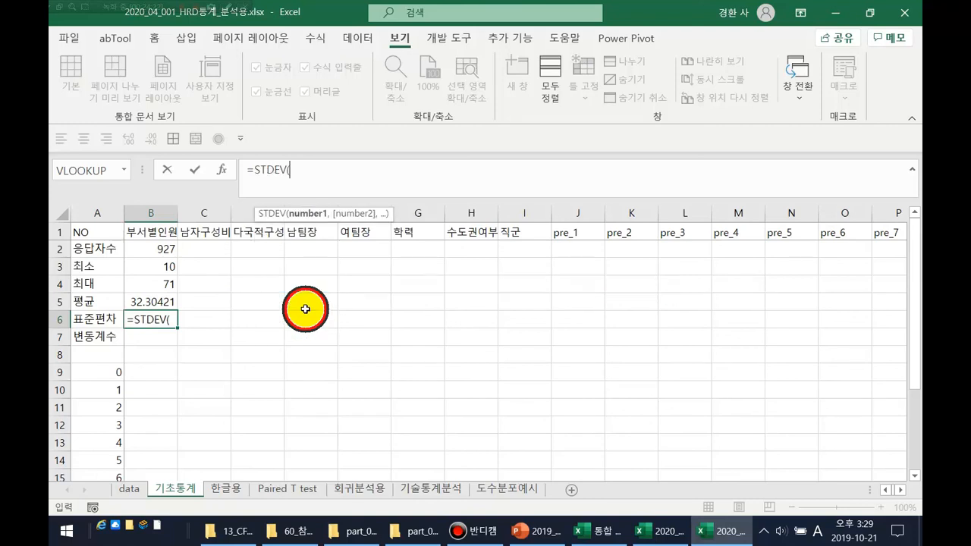
{"action": "type", "text": "data!B:B)"}
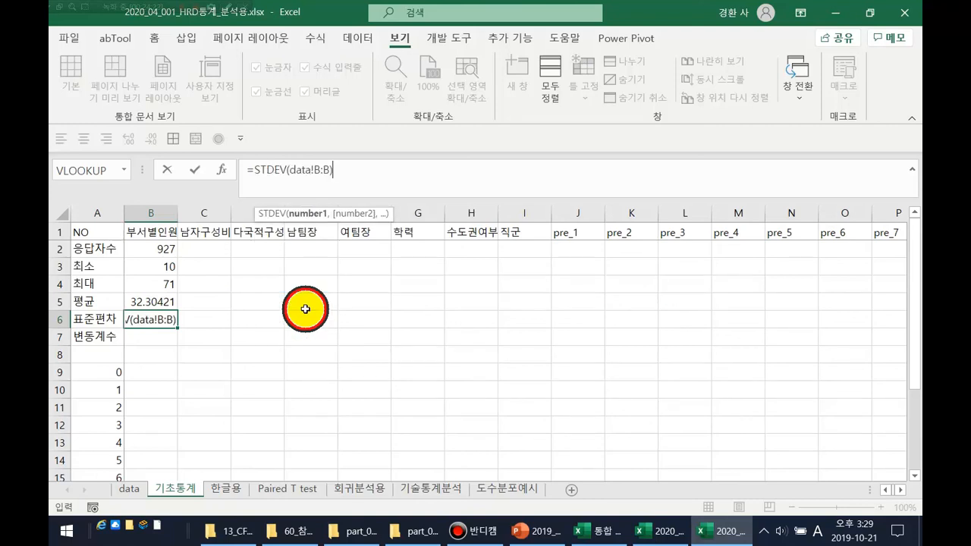
{"action": "key", "text": "Return"}
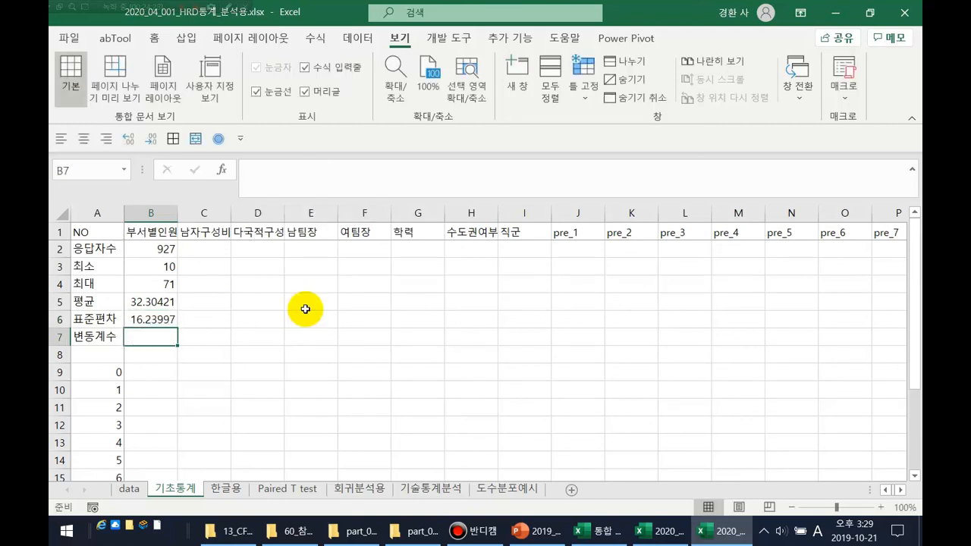